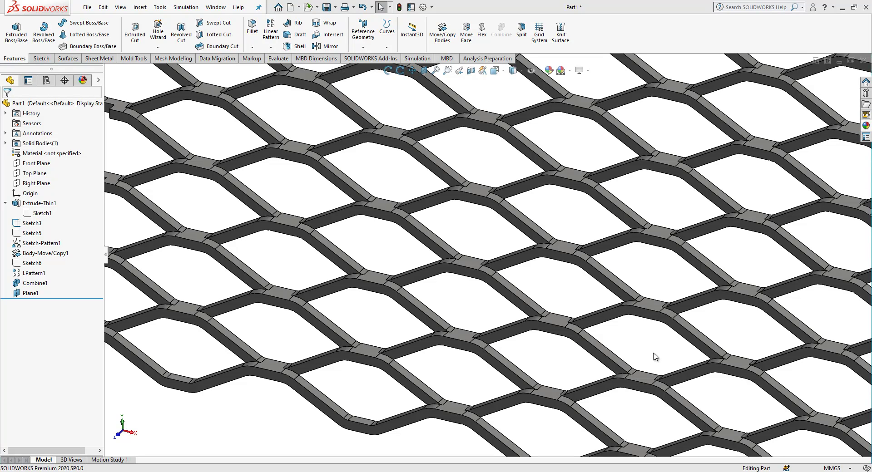
Step: Open the New SOLIDWORKS Document dialog from the quick-access toolbar
{"action": "left_click", "coordinate": [290, 8]}
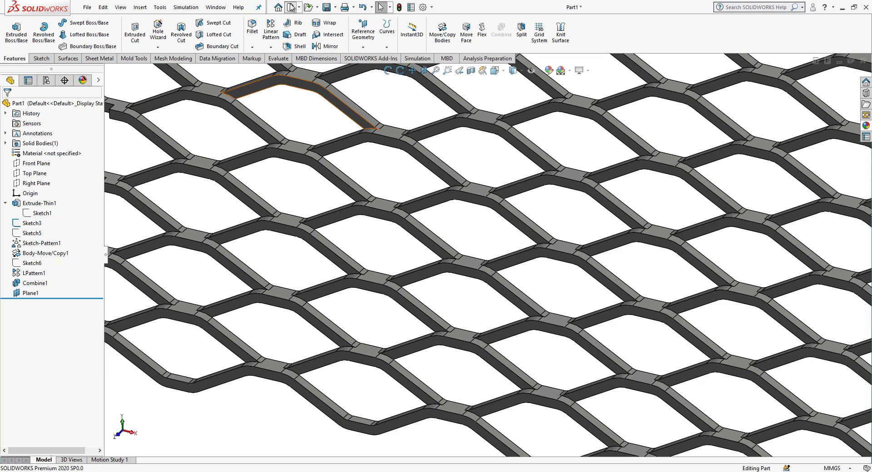
Step: Create the new part and start a sketch on the Front Plane
{"action": "left_click", "coordinate": [281, 363]}
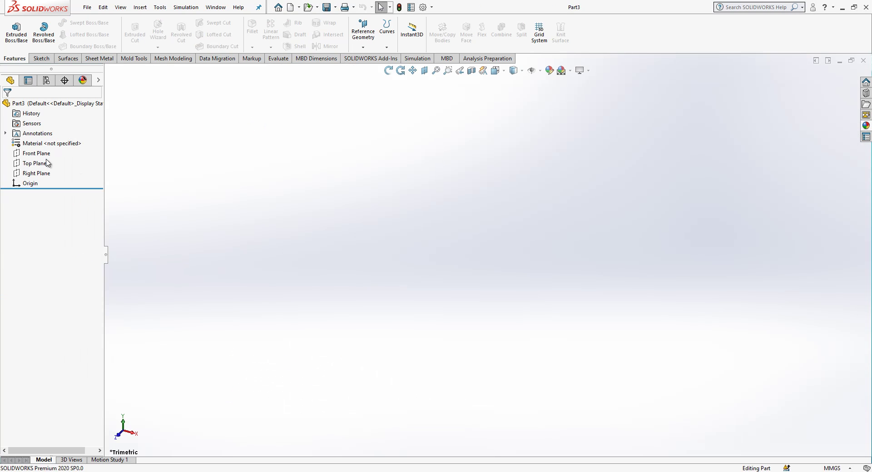
{"action": "left_click", "coordinate": [36, 153]}
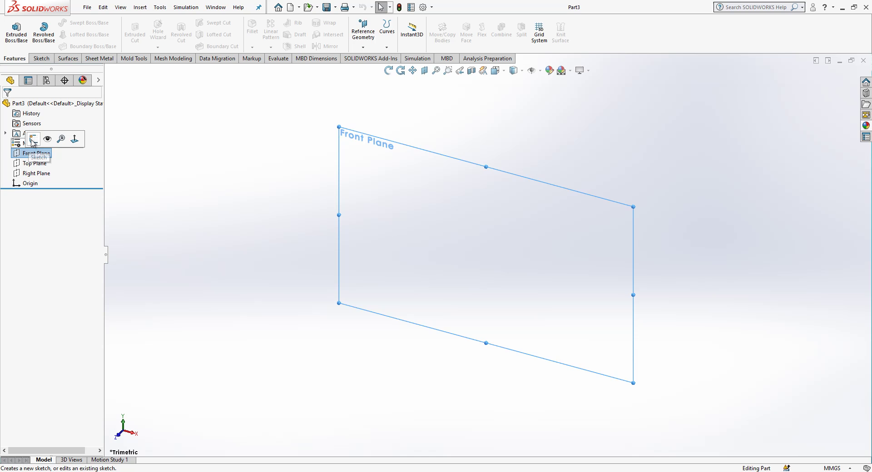
{"action": "left_click", "coordinate": [33, 140]}
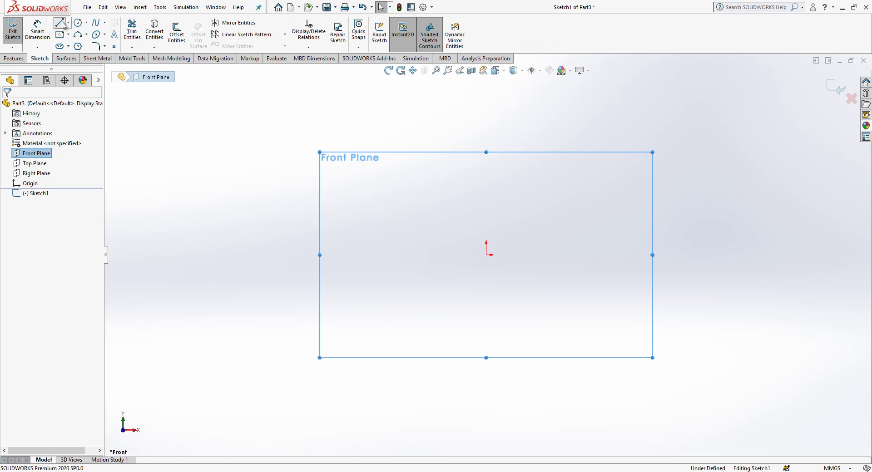
Step: Draw the half profile: top horizontal line, slant, bottom line and a vertical centre line
{"action": "left_click", "coordinate": [62, 24]}
{"action": "left_click", "coordinate": [329, 188]}
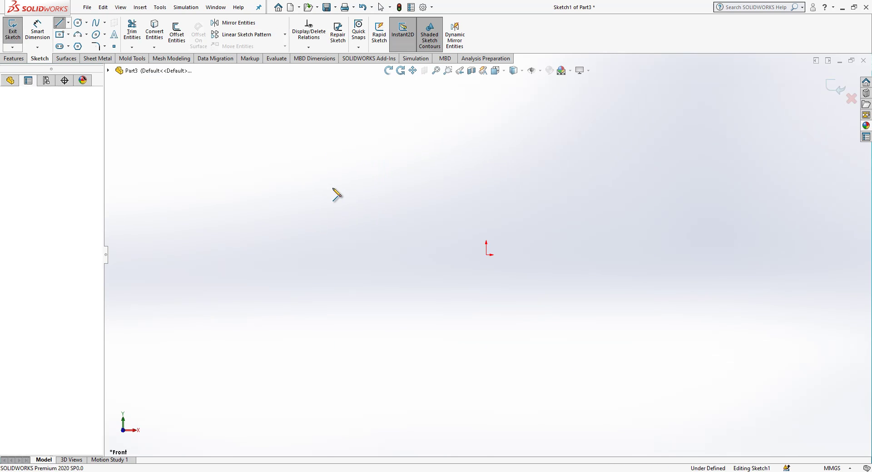
{"action": "left_click", "coordinate": [390, 187]}
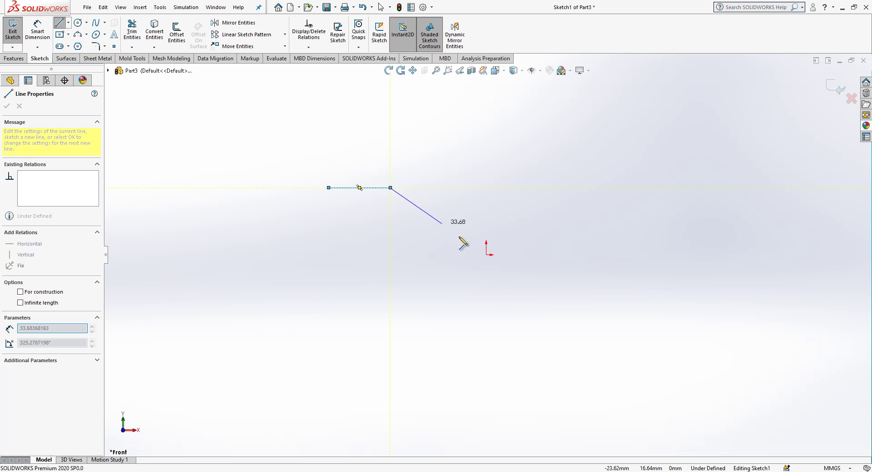
{"action": "left_click", "coordinate": [438, 255]}
{"action": "left_click", "coordinate": [486, 254]}
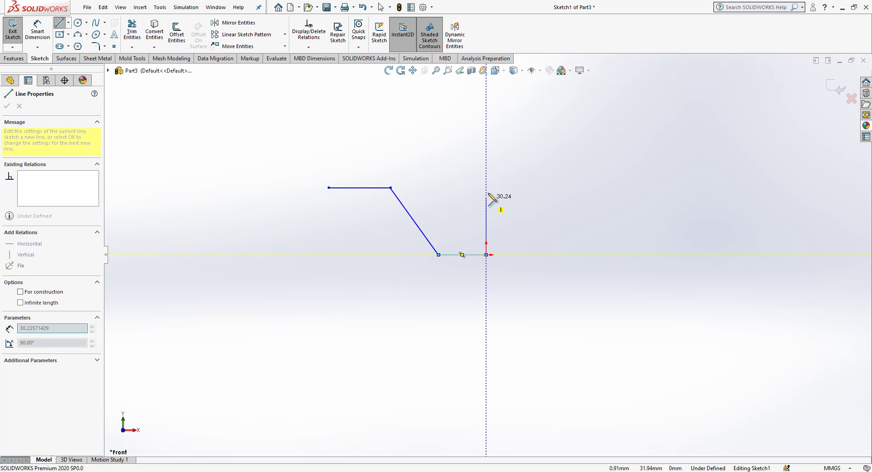
{"action": "left_click", "coordinate": [486, 159]}
{"action": "key", "text": "Escape"}
Step: Make the vertical line a construction centreline and mirror the half profile about it
{"action": "left_click", "coordinate": [490, 173]}
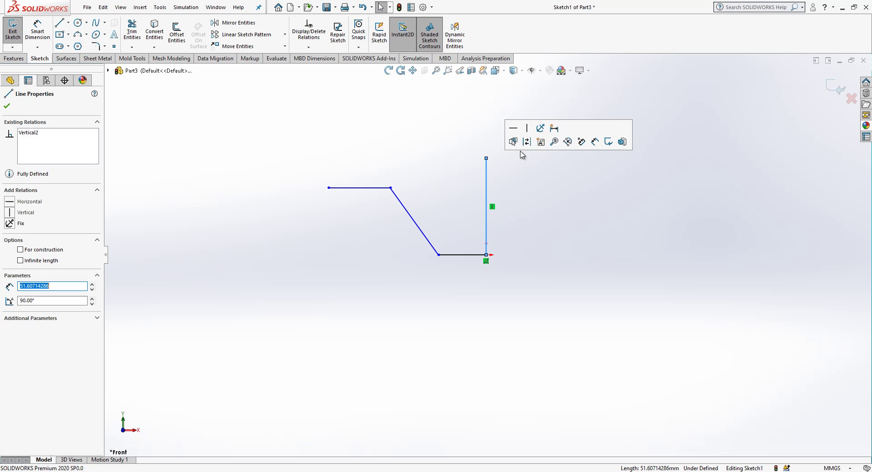
{"action": "left_click", "coordinate": [526, 141]}
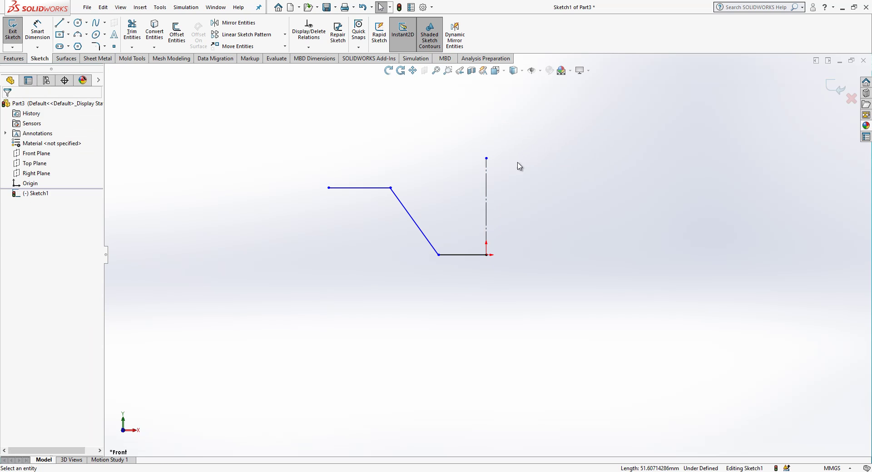
{"action": "left_click", "coordinate": [486, 185]}
{"action": "left_click_drag", "start_coordinate": [577, 132], "coordinate": [268, 303]}
{"action": "left_click", "coordinate": [246, 28]}
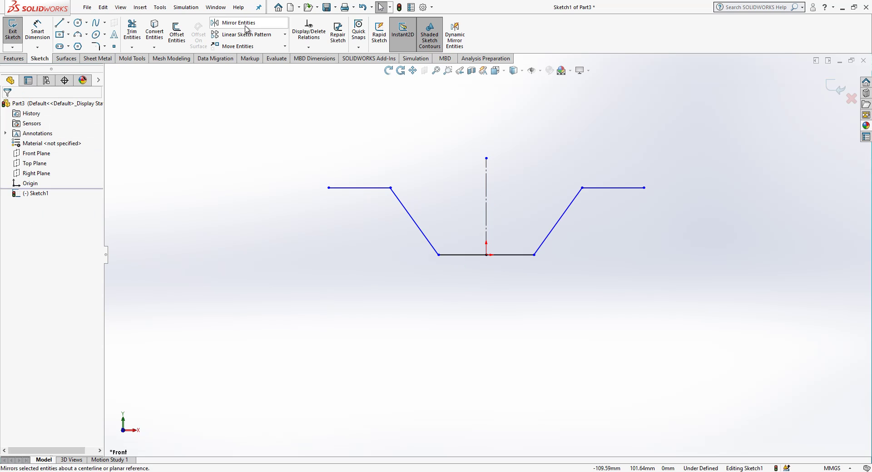
{"action": "scroll", "coordinate": [512, 156], "scroll_direction": "down", "scroll_amount": 1}
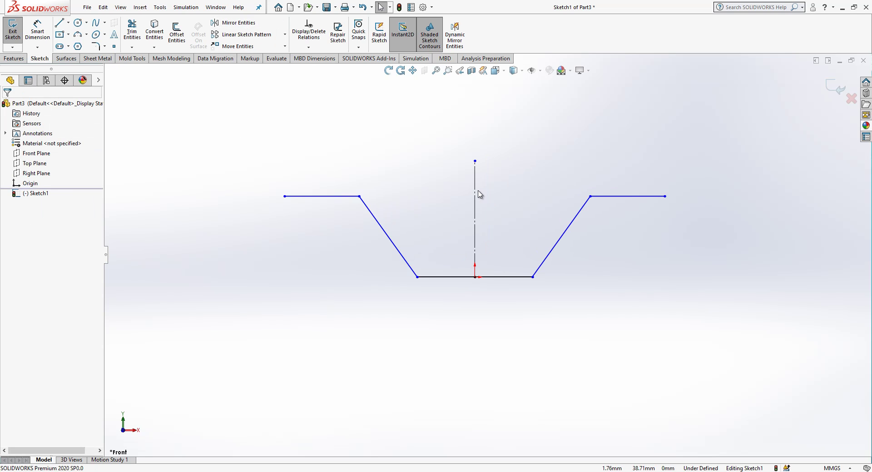
Step: Dimension the profile's overall width as 20 and the upper bend spacing as 16
{"action": "key", "text": "d"}
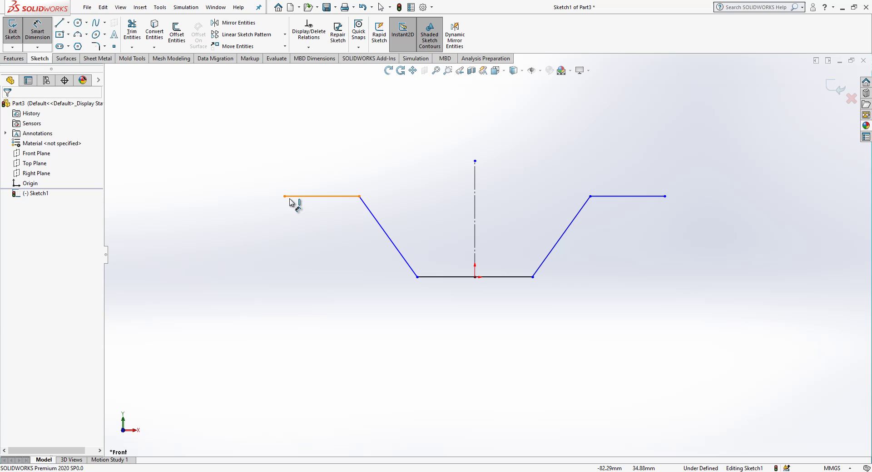
{"action": "left_click", "coordinate": [285, 196]}
{"action": "left_click", "coordinate": [665, 196]}
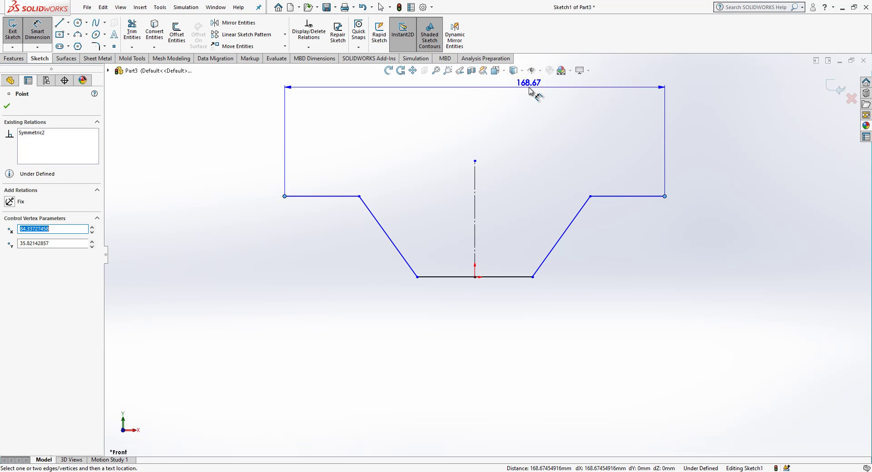
{"action": "left_click", "coordinate": [532, 88]}
{"action": "type", "text": "20"}
{"action": "key", "text": "Return"}
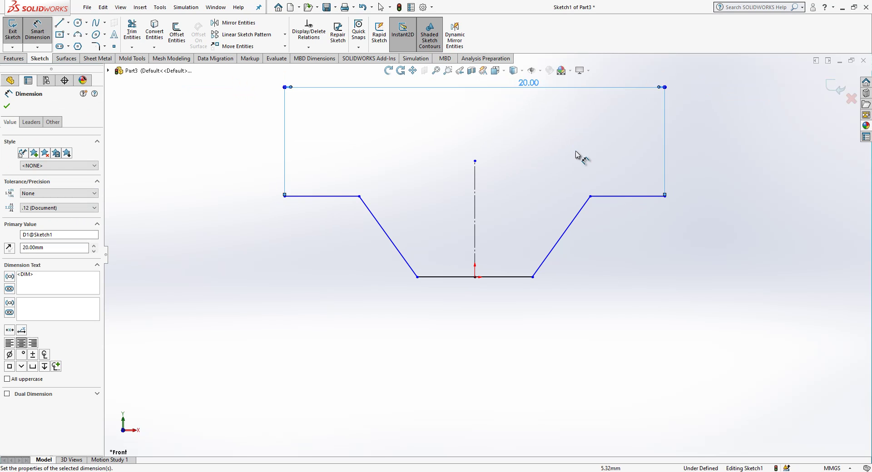
{"action": "left_click", "coordinate": [590, 196]}
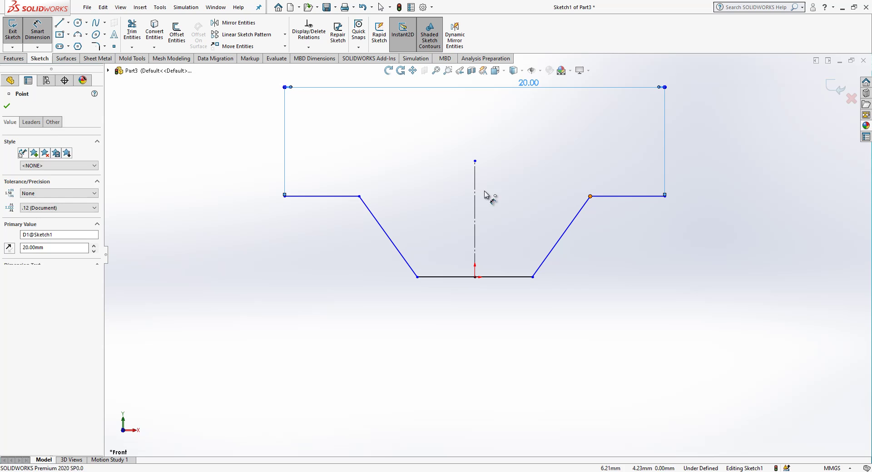
{"action": "left_click", "coordinate": [359, 196]}
{"action": "left_click", "coordinate": [394, 145]}
{"action": "type", "text": "16"}
{"action": "key", "text": "Return"}
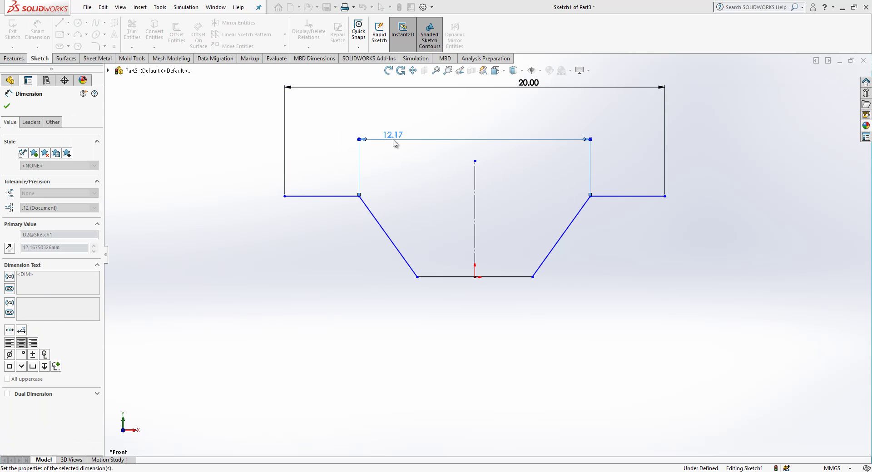
Step: Dimension the bottom line as 3.5 and the channel depth as 4
{"action": "left_click", "coordinate": [452, 278]}
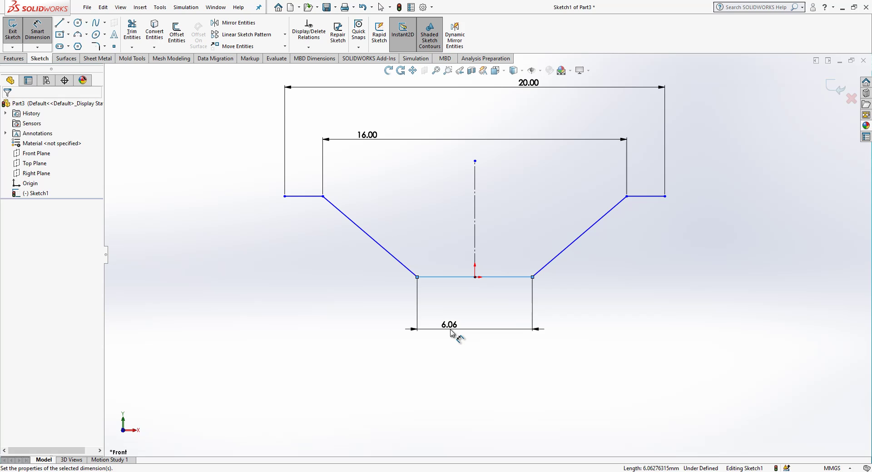
{"action": "left_click", "coordinate": [452, 330]}
{"action": "type", "text": "3.5"}
{"action": "key", "text": "Return"}
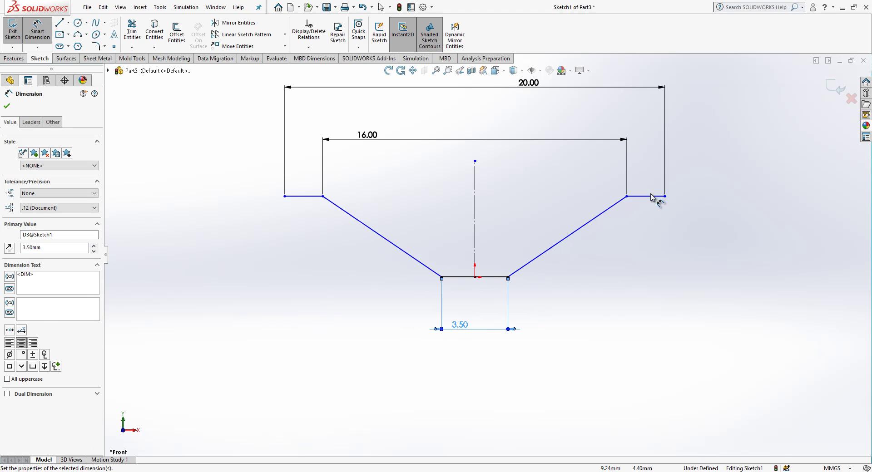
{"action": "left_click", "coordinate": [508, 277]}
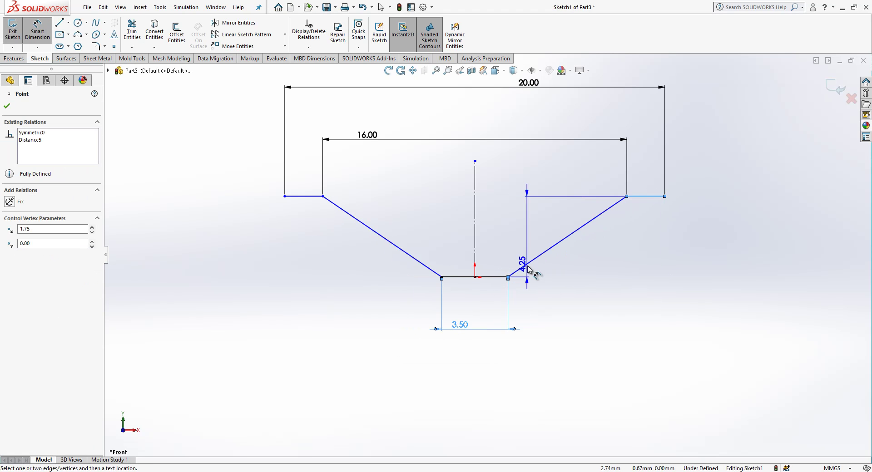
{"action": "left_click", "coordinate": [624, 278]}
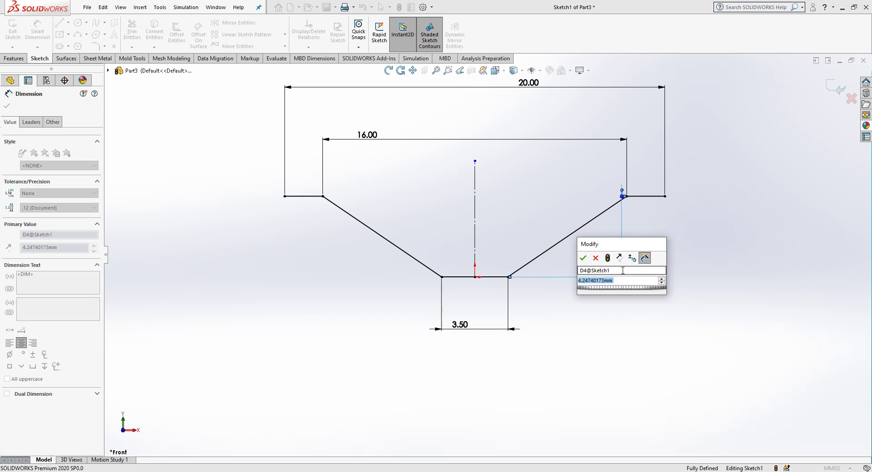
{"action": "type", "text": "4"}
{"action": "key", "text": "Return"}
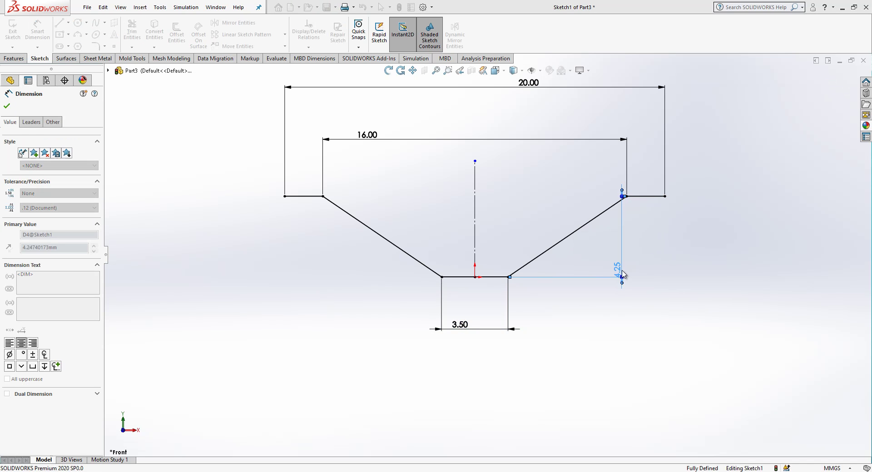
{"action": "key", "text": "Escape"}
{"action": "key", "text": "Escape"}
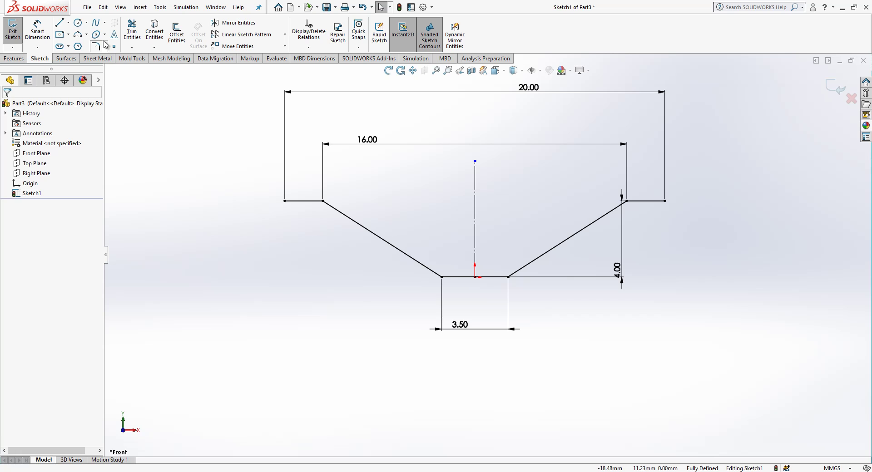
Step: Apply 2 mm sketch fillets to all four bend corners, accepting the warning, and close Sketch1
{"action": "left_click", "coordinate": [95, 46]}
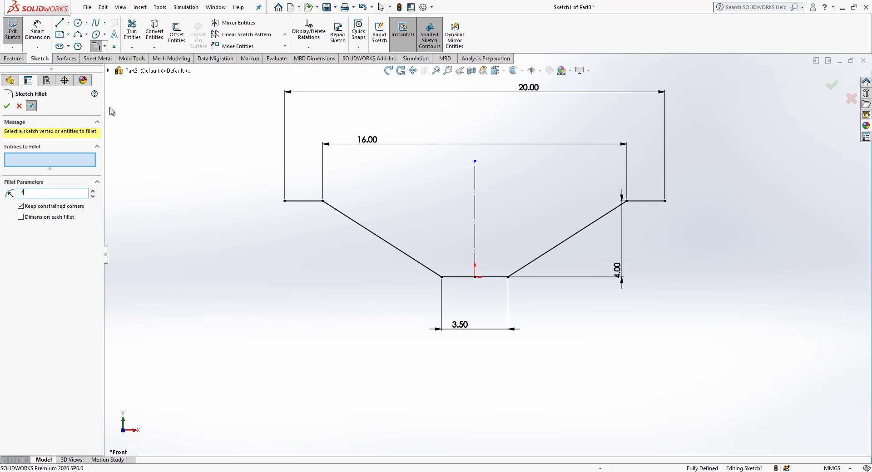
{"action": "type", "text": "2"}
{"action": "mouse_move", "coordinate": [646, 136]}
{"action": "left_mouse_down"}
{"action": "mouse_move", "coordinate": [558, 260]}
{"action": "mouse_move", "coordinate": [311, 400]}
{"action": "left_mouse_up"}
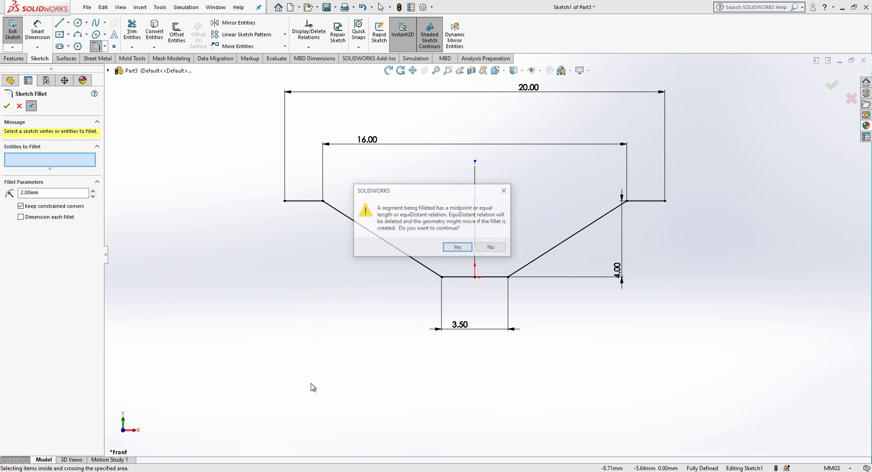
{"action": "left_click", "coordinate": [458, 248]}
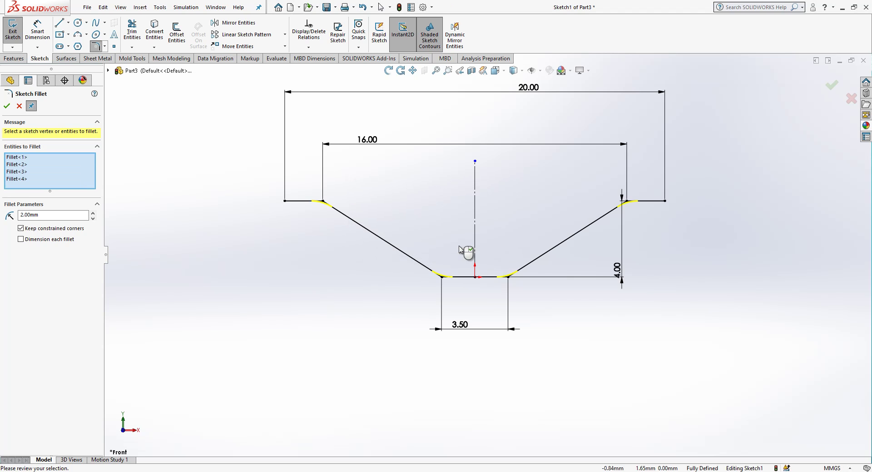
{"action": "left_click", "coordinate": [7, 106]}
{"action": "scroll", "coordinate": [514, 249], "scroll_direction": "up", "scroll_amount": 1}
{"action": "key", "text": "Escape"}
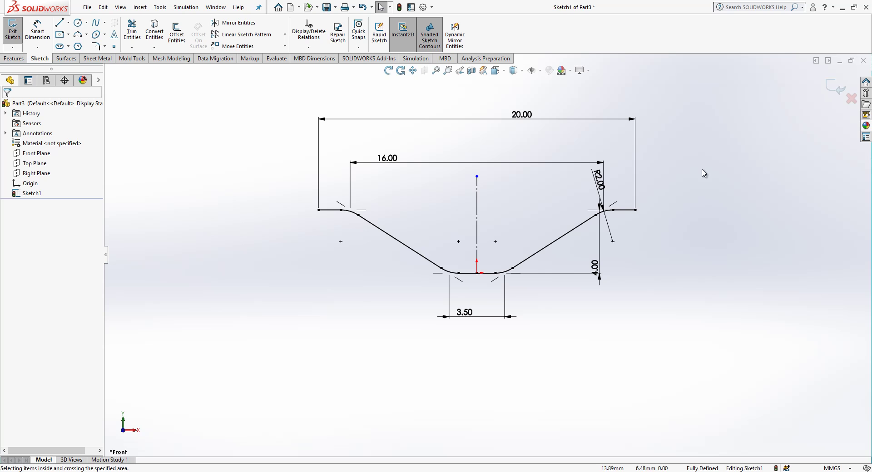
{"action": "left_click", "coordinate": [826, 92]}
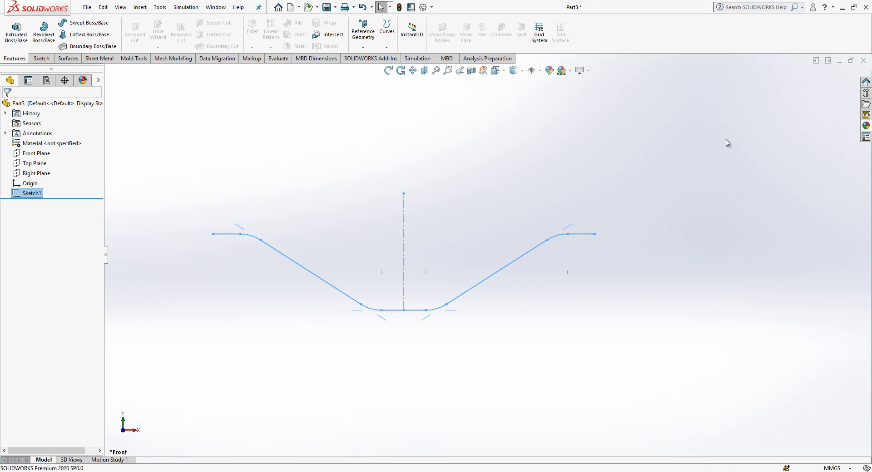
Step: Extrude Sketch1 as a thin feature with 1 mm wall thickness and 1 mm depth
{"action": "left_click", "coordinate": [16, 32]}
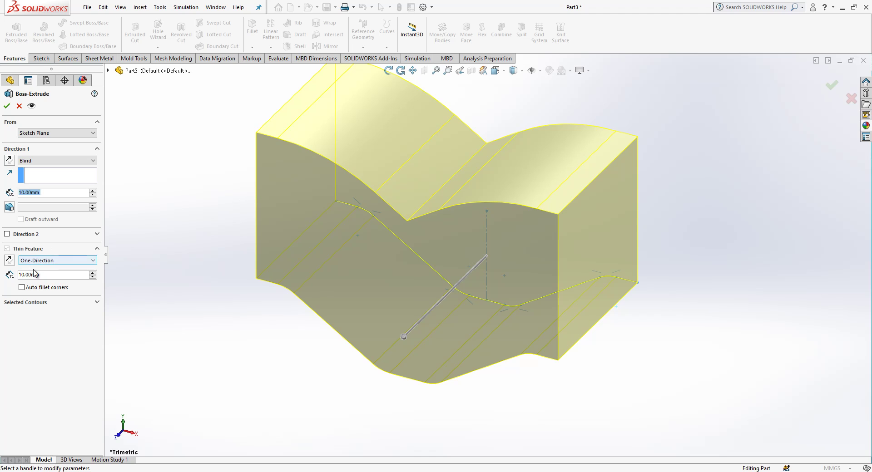
{"action": "type", "text": "1"}
{"action": "key", "text": "Return"}
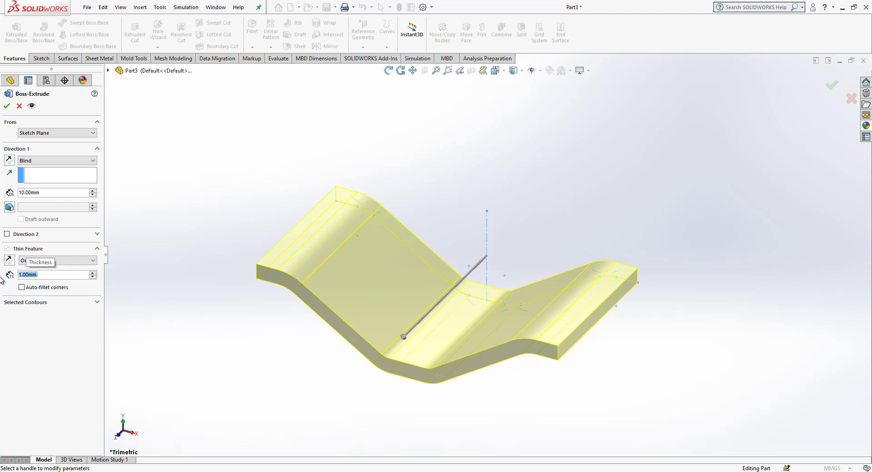
{"action": "left_click", "coordinate": [49, 192]}
{"action": "type", "text": "1"}
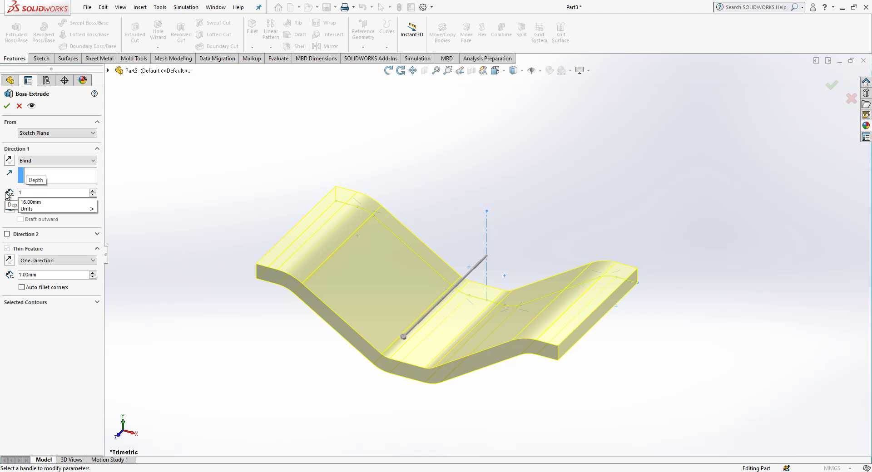
{"action": "key", "text": "Return"}
{"action": "middle_click_drag", "start_coordinate": [422, 254], "coordinate": [484, 282]}
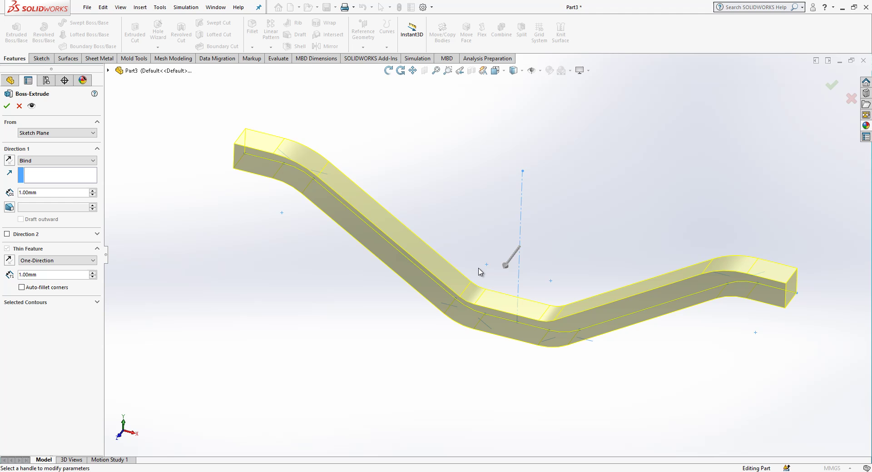
{"action": "left_click", "coordinate": [7, 107]}
{"action": "scroll", "coordinate": [483, 239], "scroll_direction": "down", "scroll_amount": 2}
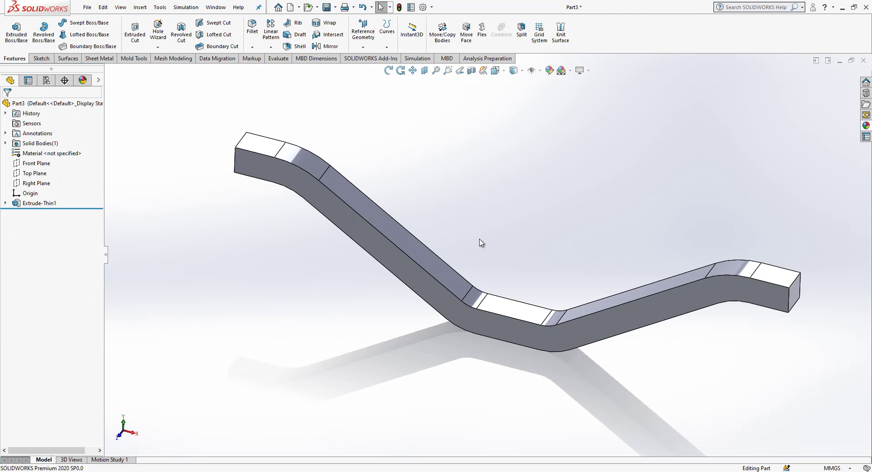
Step: Create Sketch2 on the Front Plane with a point at the strip's lower bend midpoint
{"action": "left_click", "coordinate": [44, 164]}
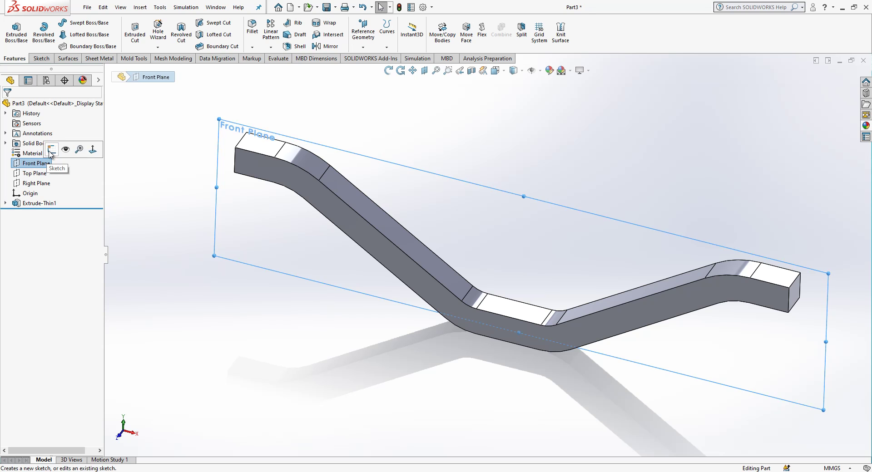
{"action": "left_click", "coordinate": [51, 152]}
{"action": "mouse_move", "coordinate": [331, 241]}
{"action": "middle_mouse_down"}
{"action": "mouse_move", "coordinate": [341, 247]}
{"action": "mouse_move", "coordinate": [288, 214]}
{"action": "mouse_move", "coordinate": [196, 296]}
{"action": "mouse_move", "coordinate": [217, 257]}
{"action": "middle_mouse_up"}
{"action": "left_click", "coordinate": [114, 46]}
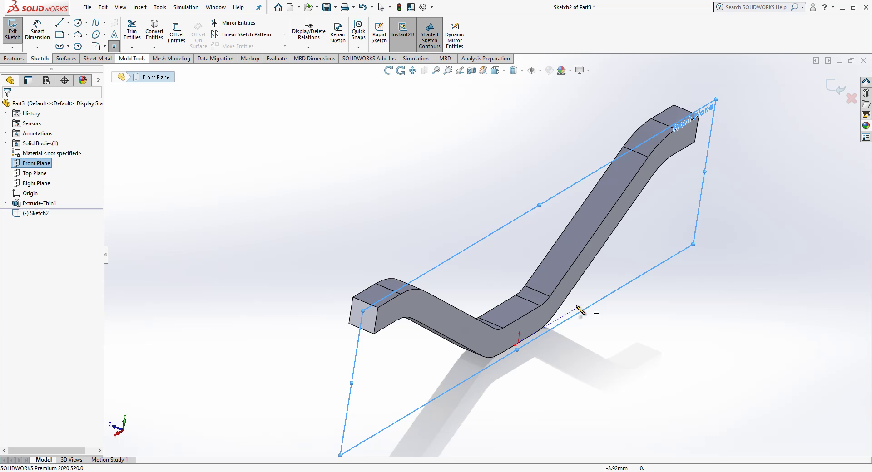
{"action": "left_click", "coordinate": [522, 317]}
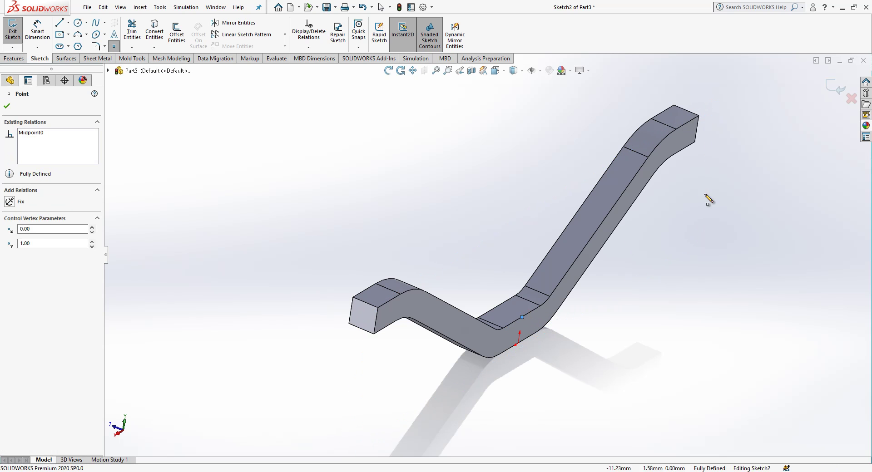
{"action": "left_click", "coordinate": [827, 87]}
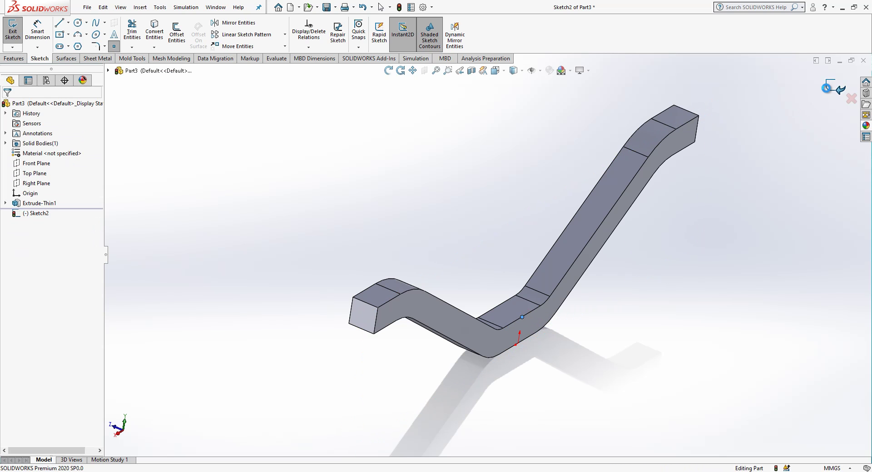
Step: Create Sketch3 on the Front Plane with a point at the strip's far end corner
{"action": "left_click", "coordinate": [30, 165]}
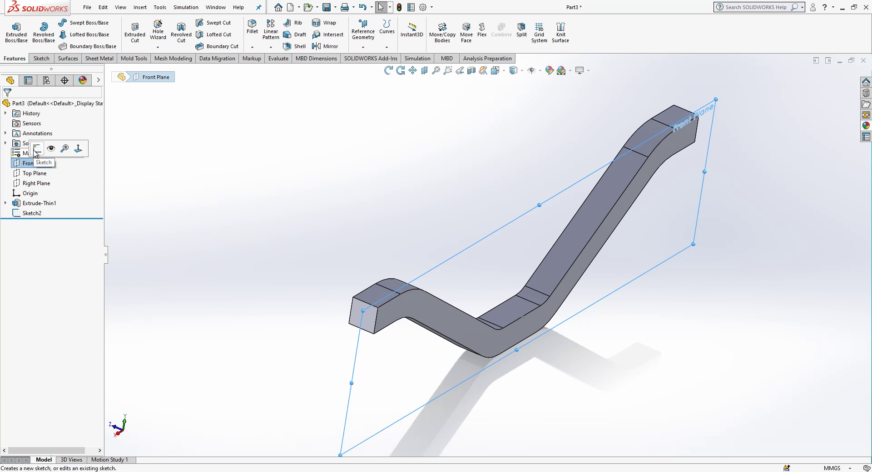
{"action": "left_click", "coordinate": [36, 150]}
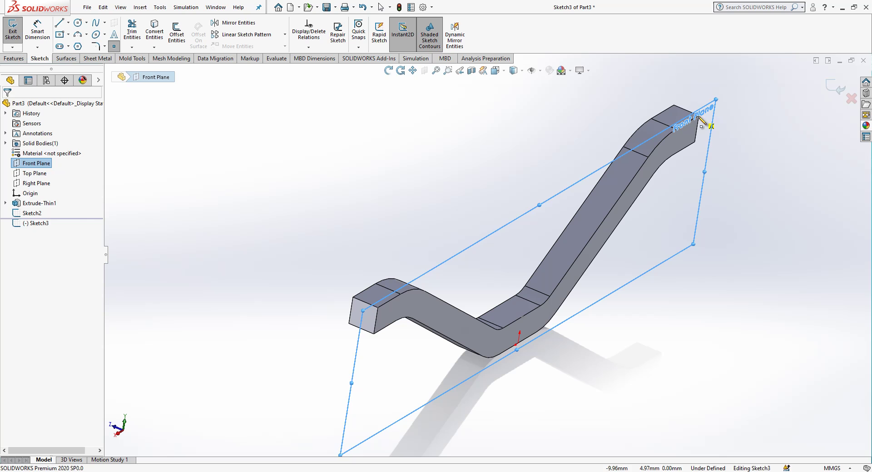
{"action": "left_click", "coordinate": [707, 125]}
{"action": "key", "text": "Escape"}
{"action": "key", "text": "ctrl+b"}
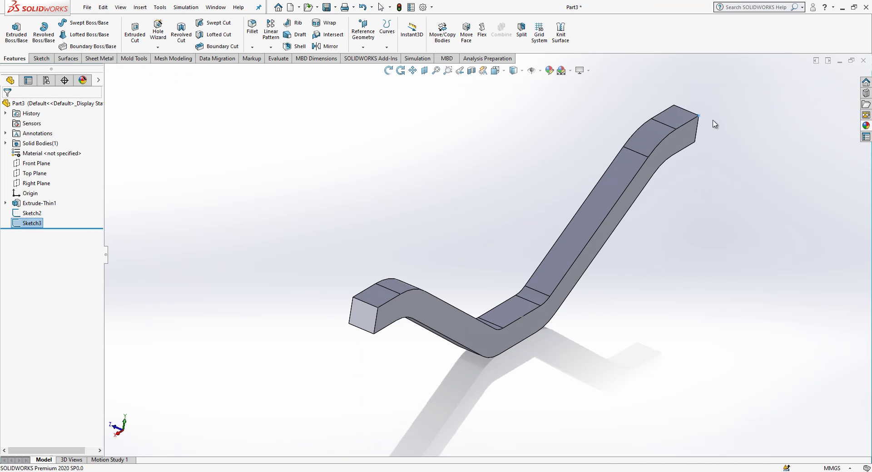
{"action": "left_click", "coordinate": [269, 234]}
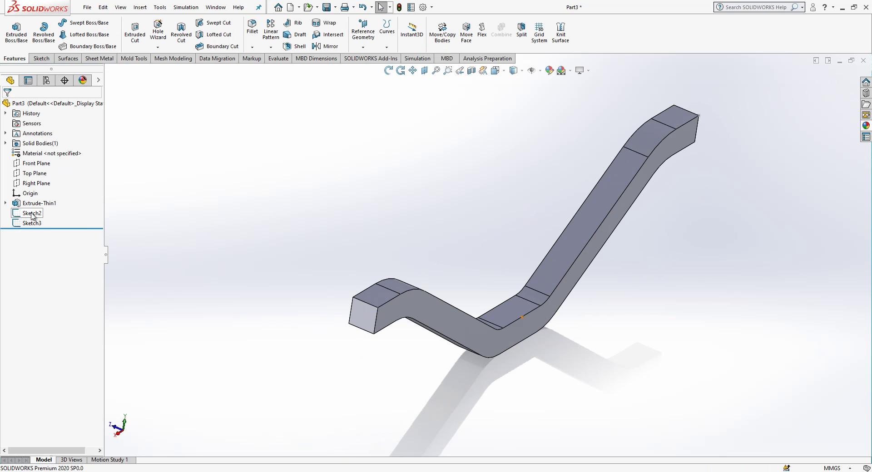
Step: Sketch-pattern the Extrude-Thin1 body to Sketch3's point, referencing Point1@Sketch2
{"action": "left_click", "coordinate": [271, 47]}
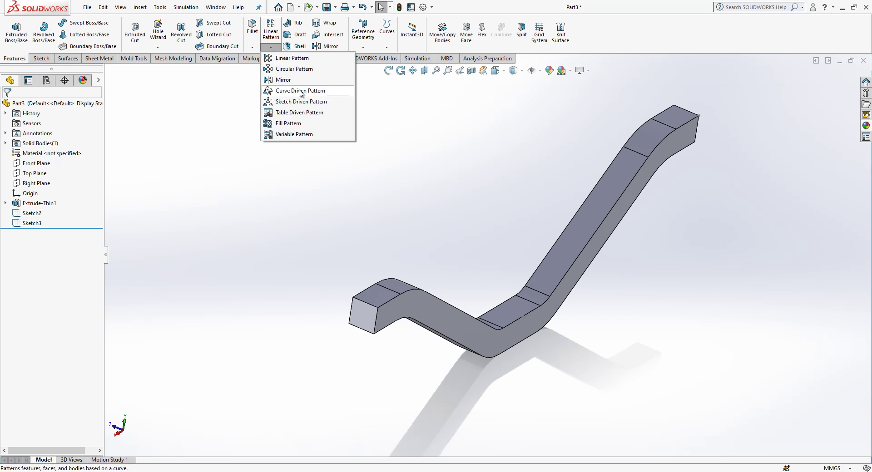
{"action": "left_click", "coordinate": [308, 105]}
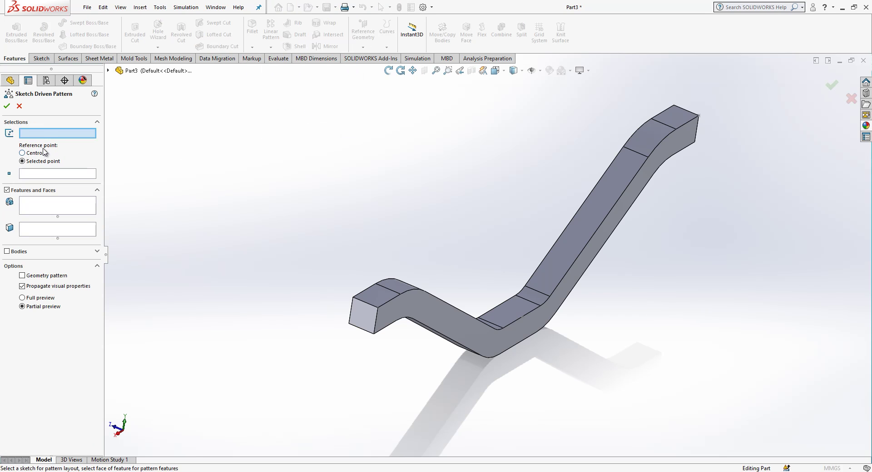
{"action": "left_click", "coordinate": [699, 117]}
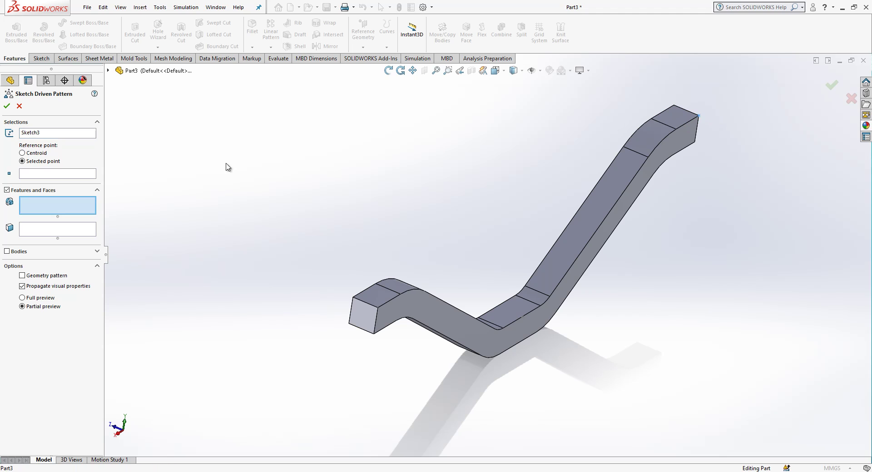
{"action": "left_click", "coordinate": [42, 172]}
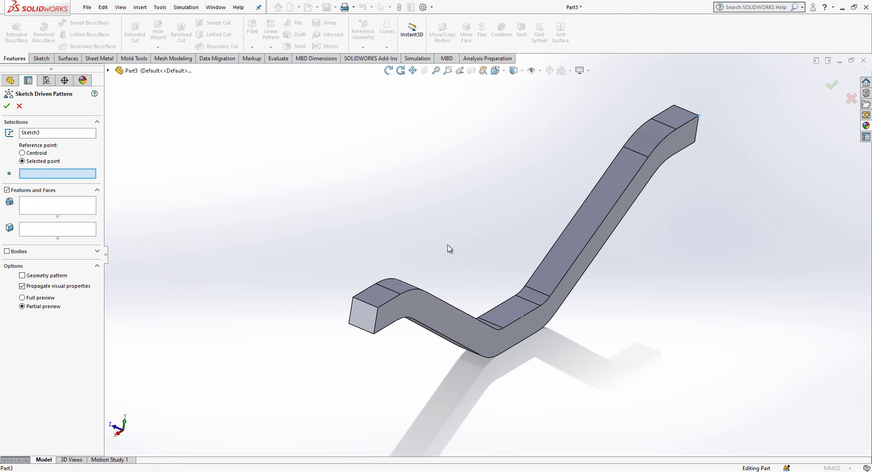
{"action": "left_click", "coordinate": [523, 317]}
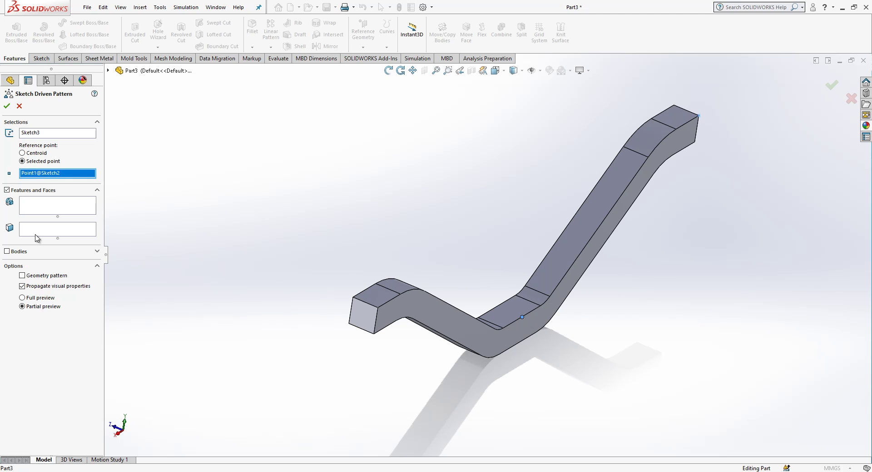
{"action": "left_click", "coordinate": [23, 252]}
{"action": "left_click", "coordinate": [450, 307]}
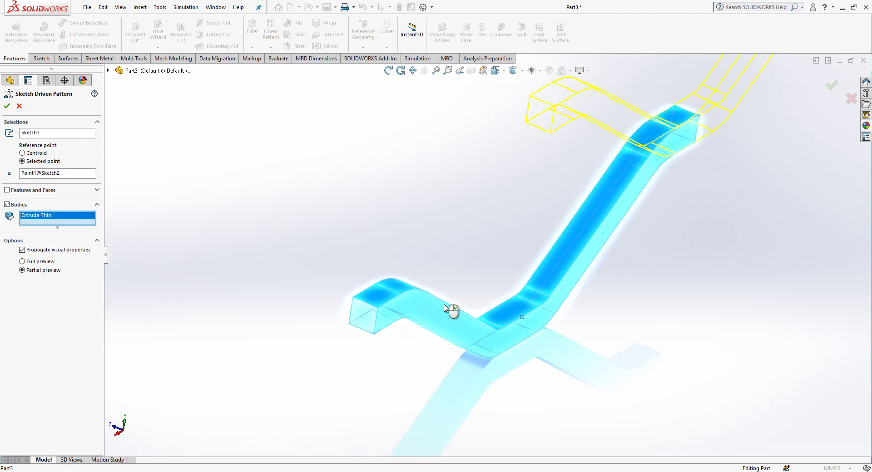
{"action": "middle_click_drag", "start_coordinate": [449, 308], "coordinate": [620, 346]}
{"action": "key", "text": "Return"}
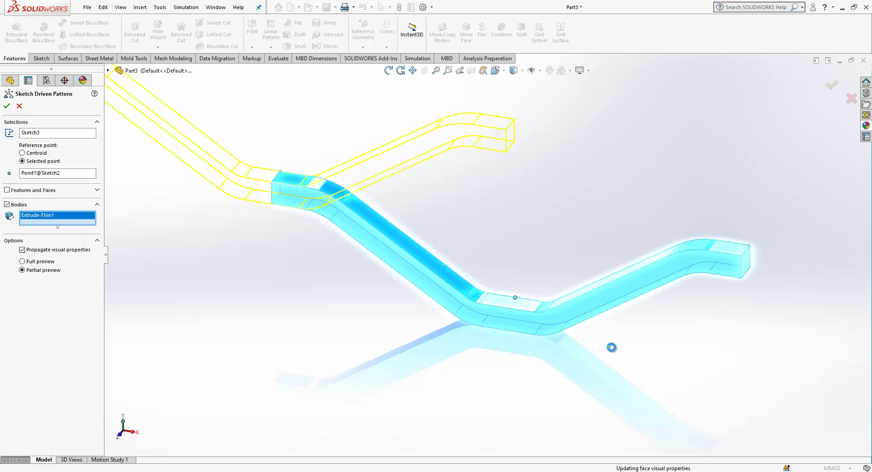
{"action": "mouse_move", "coordinate": [350, 376]}
{"action": "middle_mouse_down"}
{"action": "mouse_move", "coordinate": [358, 318]}
{"action": "mouse_move", "coordinate": [467, 314]}
{"action": "mouse_move", "coordinate": [391, 247]}
{"action": "middle_mouse_up"}
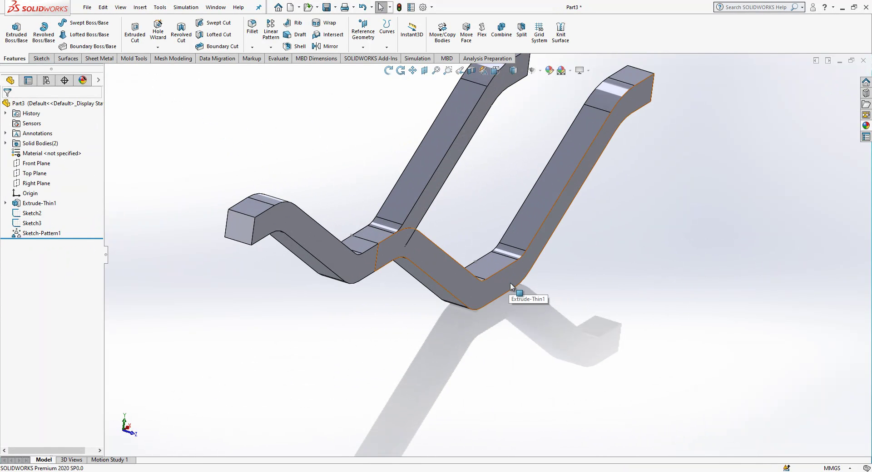
Step: Move the Sketch-Pattern1 body by ΔZ -1.00 mm with Move/Copy Bodies
{"action": "left_click", "coordinate": [448, 41]}
{"action": "left_click", "coordinate": [430, 155]}
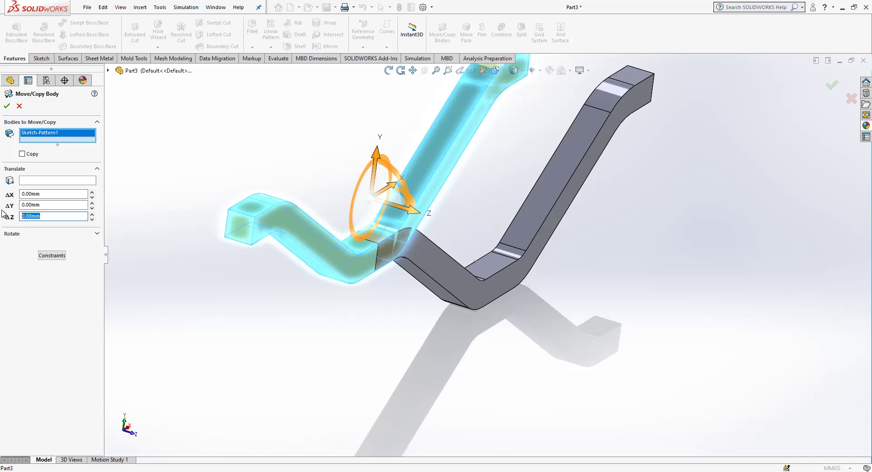
{"action": "type", "text": "-100"}
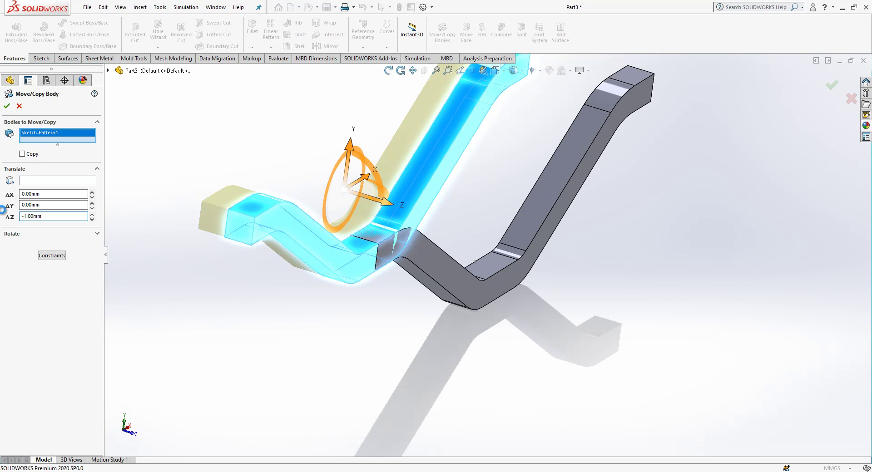
{"action": "key", "text": "Return"}
{"action": "middle_click_drag", "start_coordinate": [393, 351], "coordinate": [654, 383]}
{"action": "scroll", "coordinate": [608, 328], "scroll_direction": "down", "scroll_amount": 3}
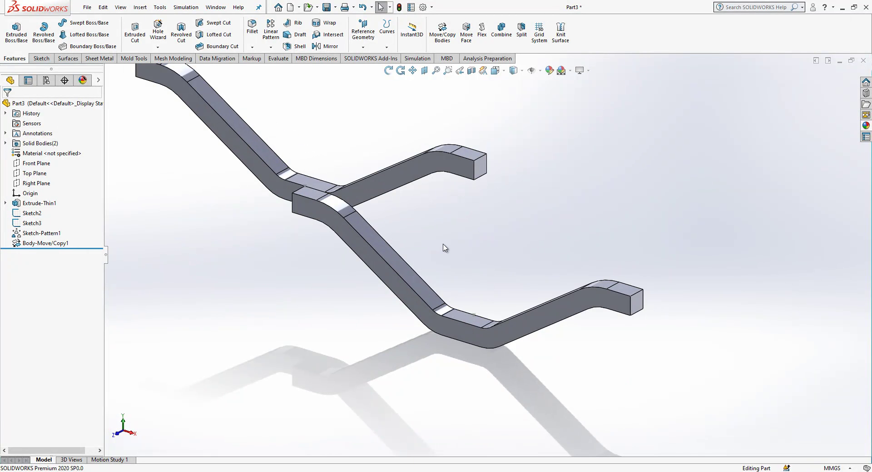
Step: On the Right Plane, sketch a line from the end block's top corner to the lower strip
{"action": "left_click", "coordinate": [38, 187]}
{"action": "left_click", "coordinate": [45, 173]}
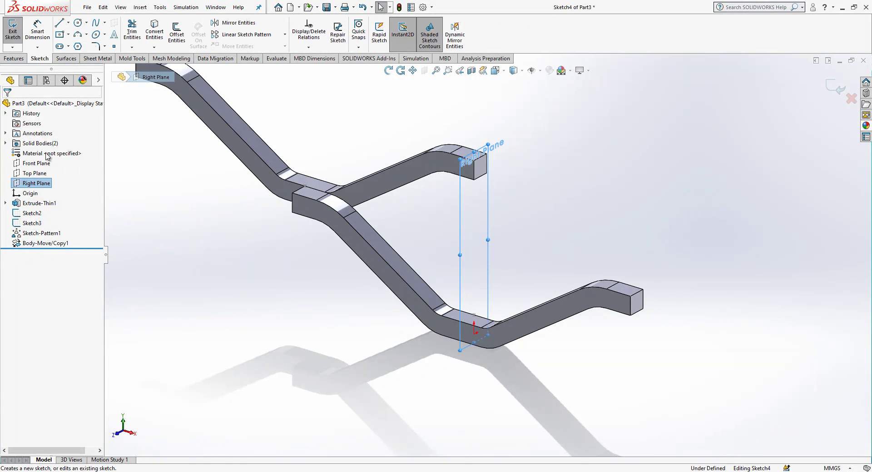
{"action": "key", "text": "l"}
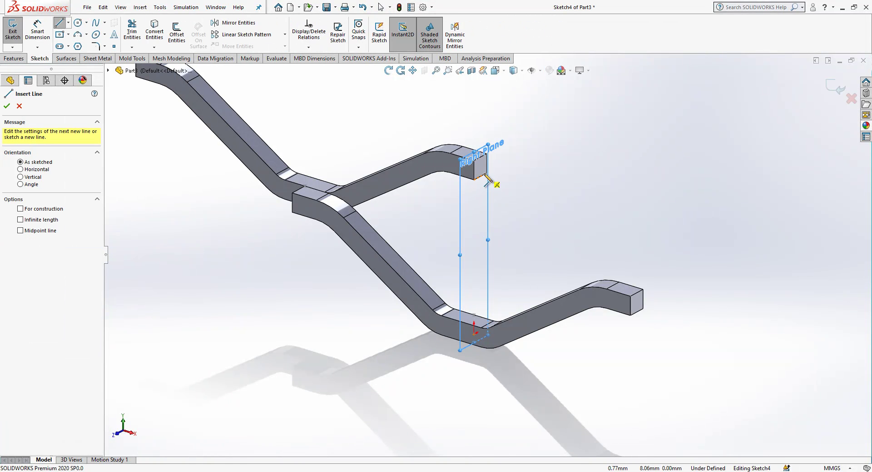
{"action": "left_click", "coordinate": [487, 173]}
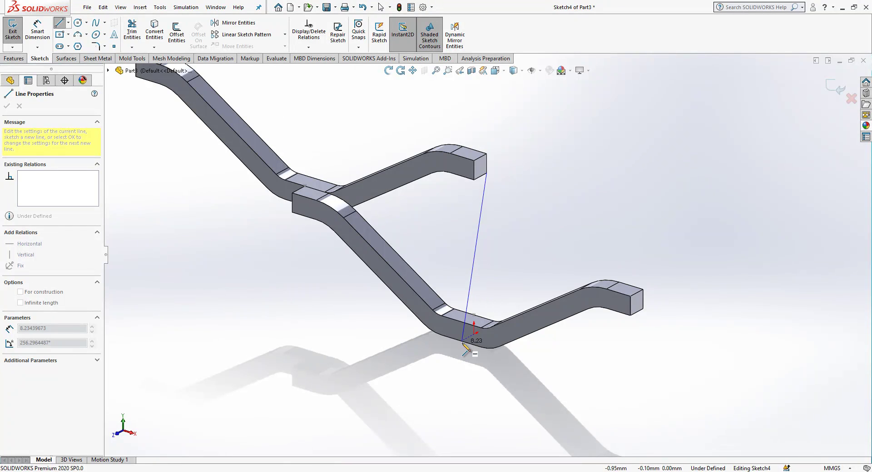
{"action": "left_click", "coordinate": [467, 338]}
{"action": "key", "text": "Escape"}
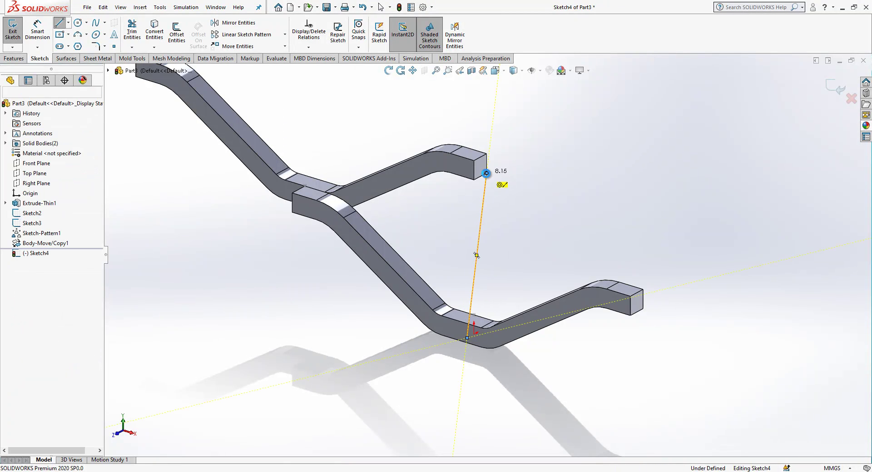
Step: Pierce the line's lower endpoint onto the strip's bottom edge to fully define the sketch
{"action": "left_click", "coordinate": [467, 339], "text": "ctrl"}
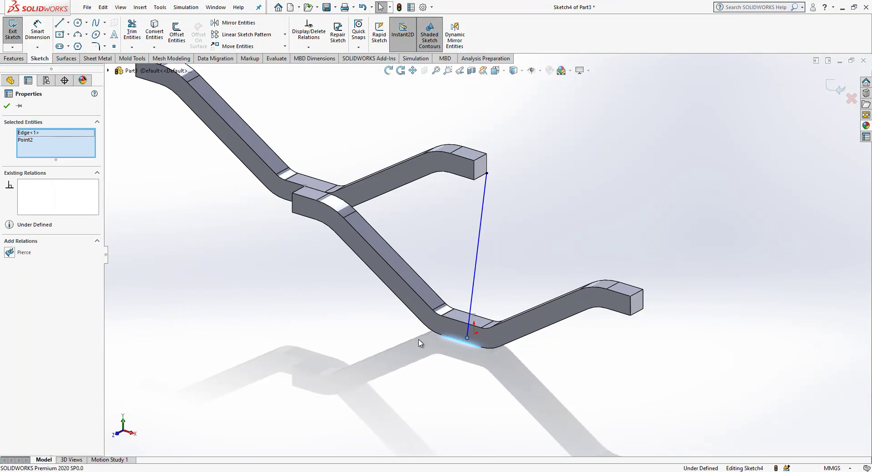
{"action": "left_click", "coordinate": [15, 255]}
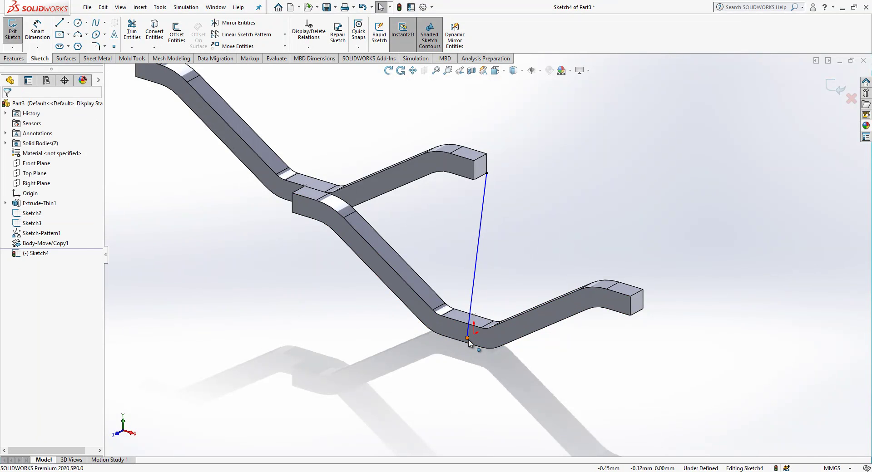
{"action": "left_click", "coordinate": [468, 339]}
{"action": "left_click", "coordinate": [457, 341]}
{"action": "left_click", "coordinate": [467, 338], "text": "ctrl"}
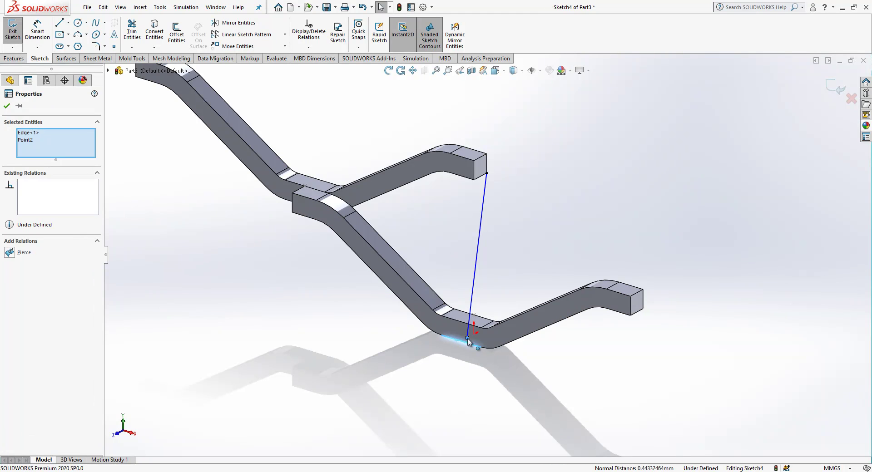
{"action": "left_click", "coordinate": [12, 255]}
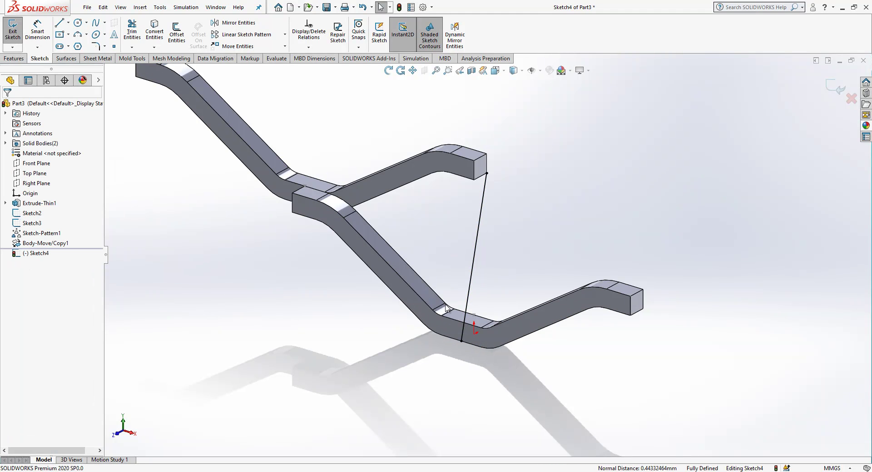
Step: Copy the line's 8.24621125 mm length value and exit Sketch4
{"action": "left_click", "coordinate": [473, 275]}
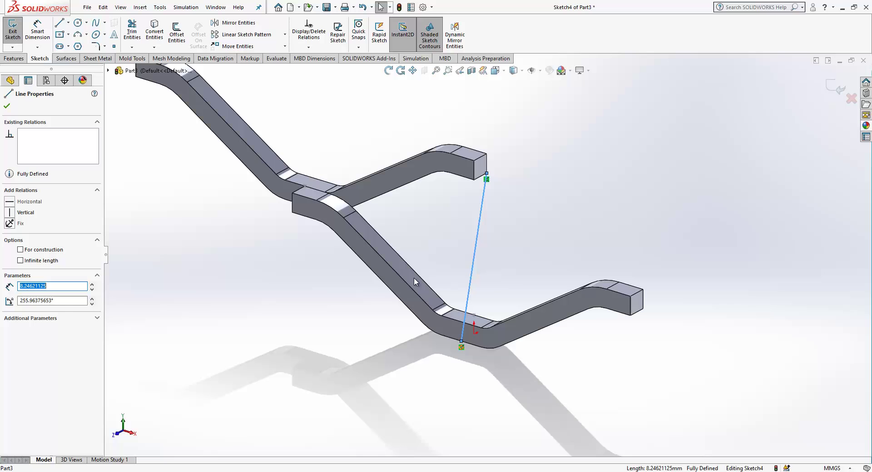
{"action": "right_click", "coordinate": [44, 288]}
{"action": "left_click", "coordinate": [59, 319]}
{"action": "right_click", "coordinate": [30, 287]}
{"action": "left_click", "coordinate": [58, 316]}
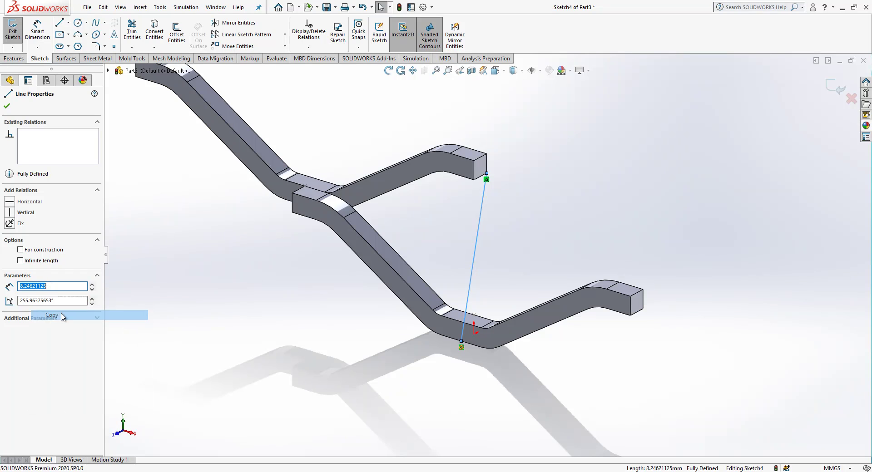
{"action": "left_click", "coordinate": [831, 89]}
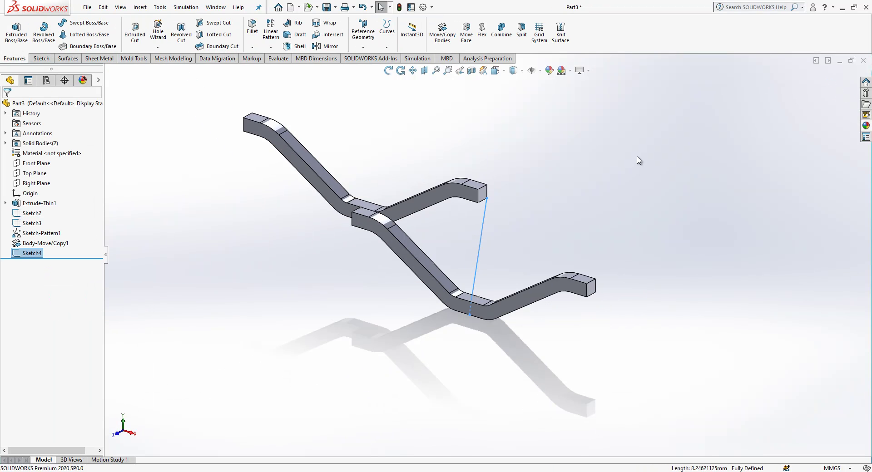
Step: Linear-pattern both strip bodies along Line1@Sketch4, reversed, at 8.24621125 mm with 10 instances
{"action": "left_click", "coordinate": [271, 47]}
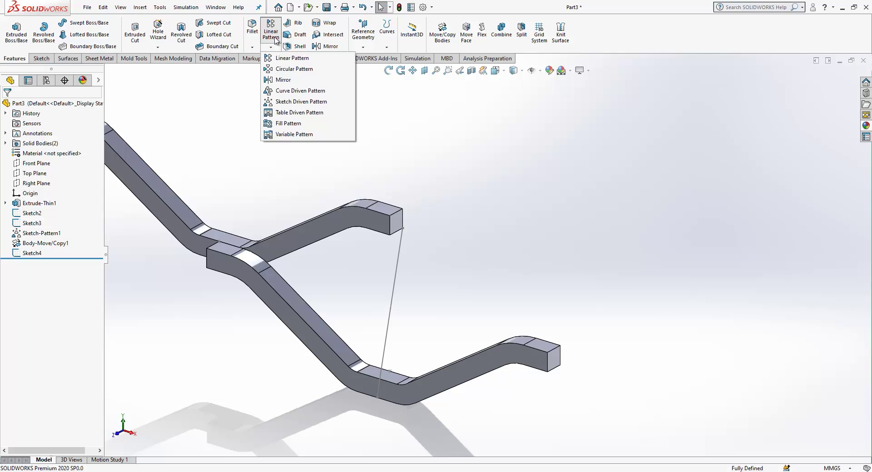
{"action": "left_click", "coordinate": [278, 59]}
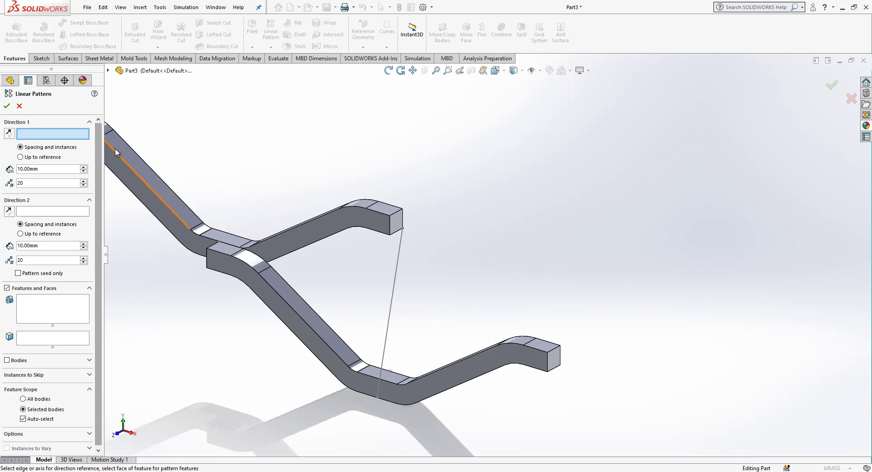
{"action": "left_click", "coordinate": [402, 247]}
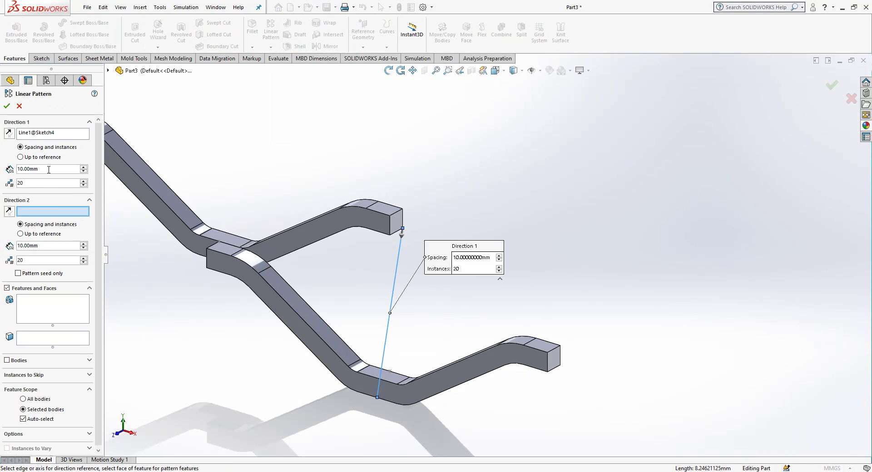
{"action": "left_click", "coordinate": [175, 267]}
{"action": "left_click", "coordinate": [29, 361]}
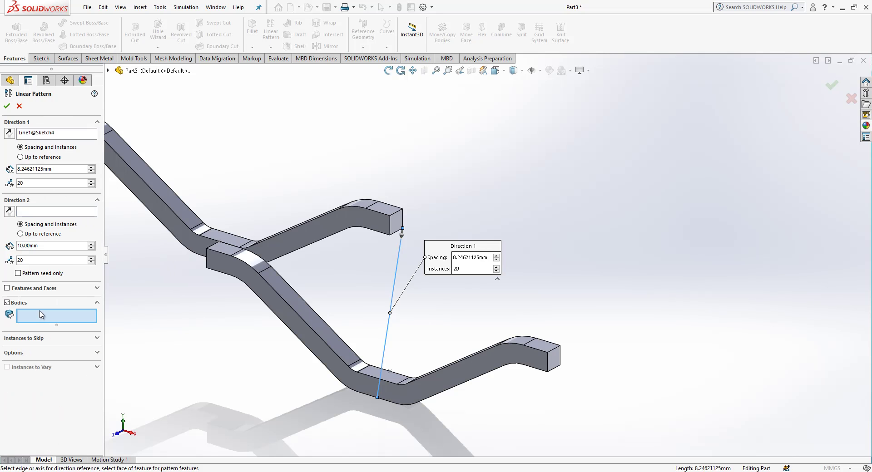
{"action": "left_click", "coordinate": [288, 266]}
{"action": "left_click", "coordinate": [288, 242]}
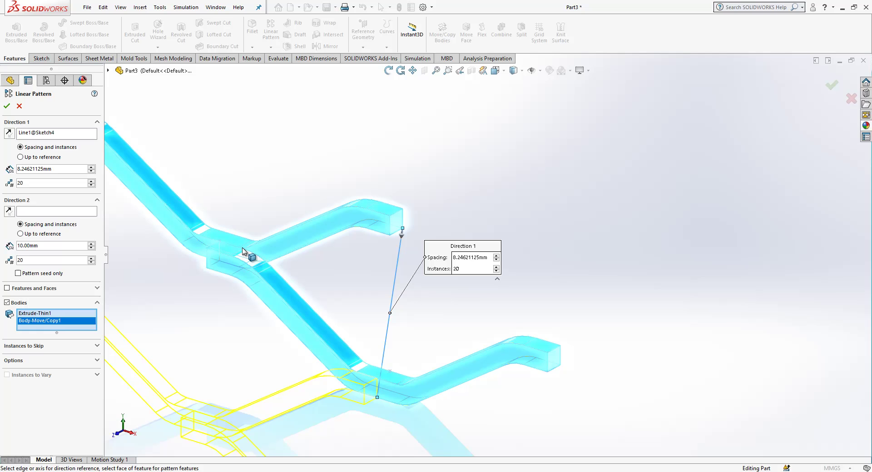
{"action": "left_click", "coordinate": [9, 133]}
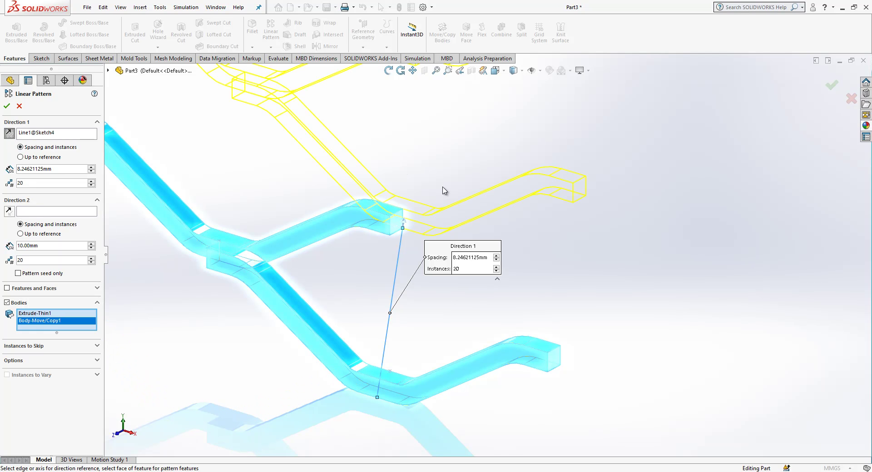
{"action": "middle_click_drag", "start_coordinate": [444, 191], "coordinate": [381, 253]}
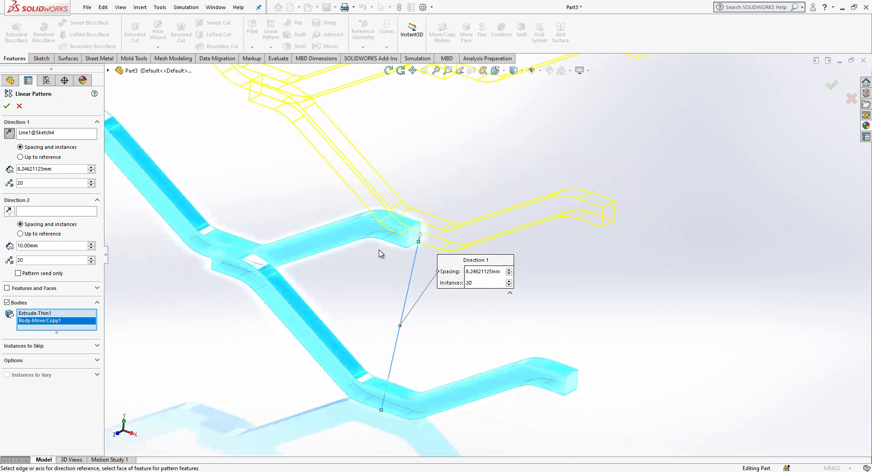
{"action": "scroll", "coordinate": [435, 310], "scroll_direction": "up", "scroll_amount": 3}
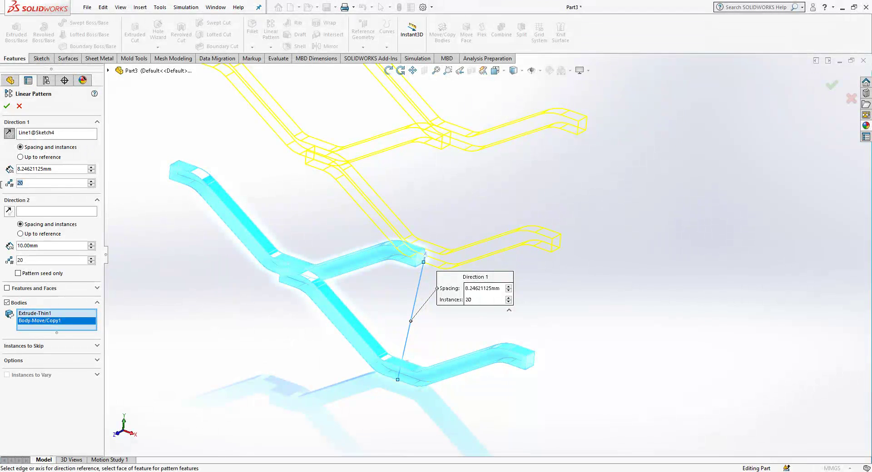
{"action": "type", "text": "10"}
Step: Set Direction 2 to a model edge with 20 mm spacing and 10 instances
{"action": "left_click", "coordinate": [21, 211]}
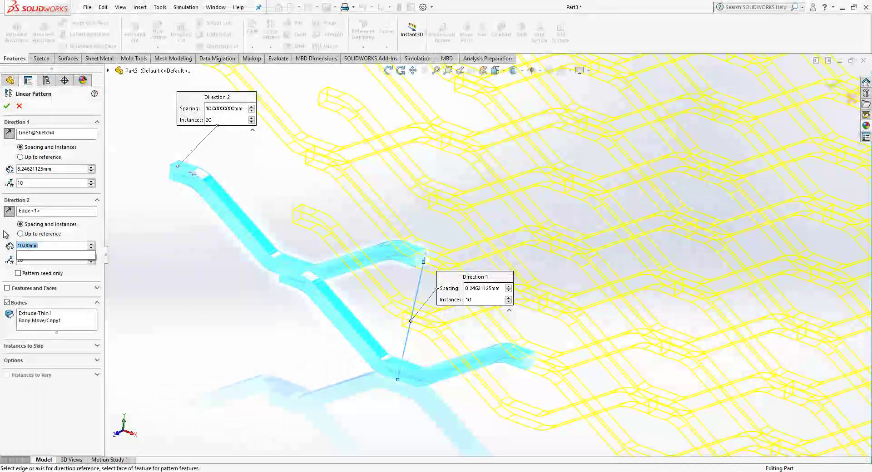
{"action": "type", "text": "20"}
{"action": "key", "text": "Return"}
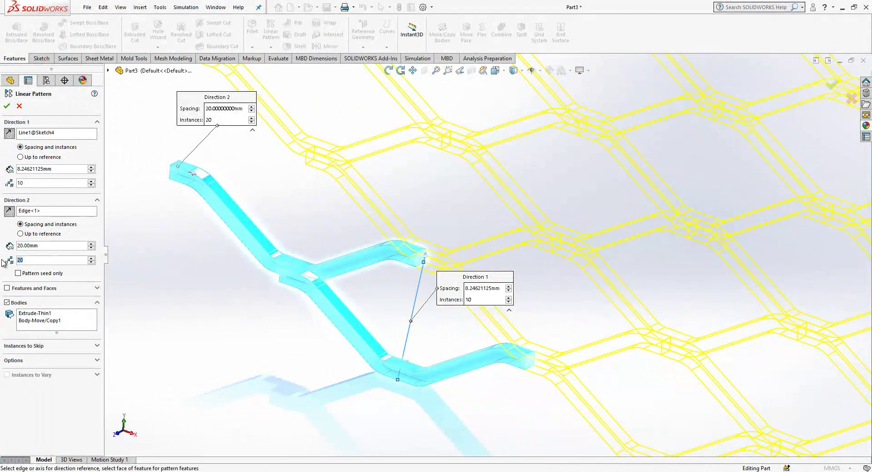
{"action": "type", "text": "10"}
{"action": "key", "text": "Return"}
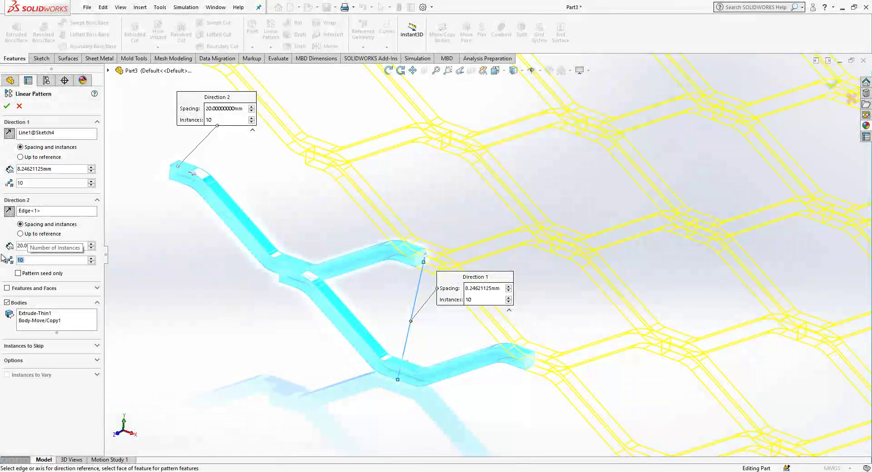
{"action": "left_click", "coordinate": [53, 362]}
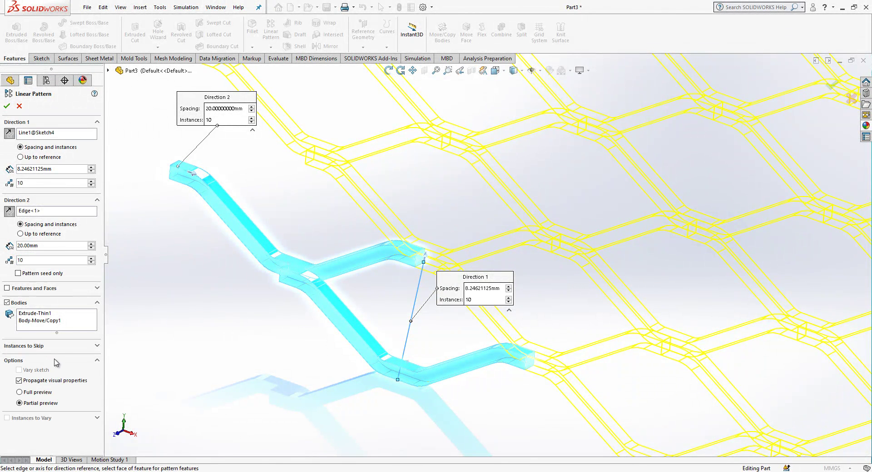
{"action": "left_click", "coordinate": [61, 347]}
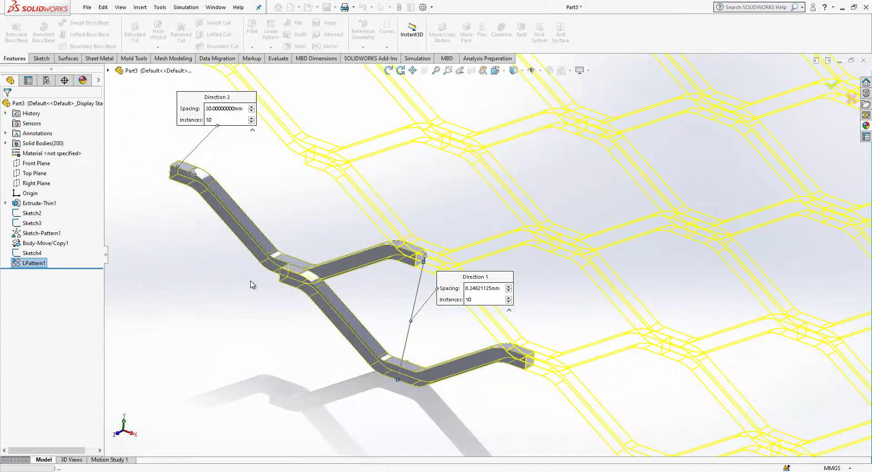
Step: Select all 200 bodies, Extrude-Thin1 through LPattern1[198], and Add them into Combine1
{"action": "scroll", "coordinate": [253, 366], "scroll_direction": "up", "scroll_amount": 2}
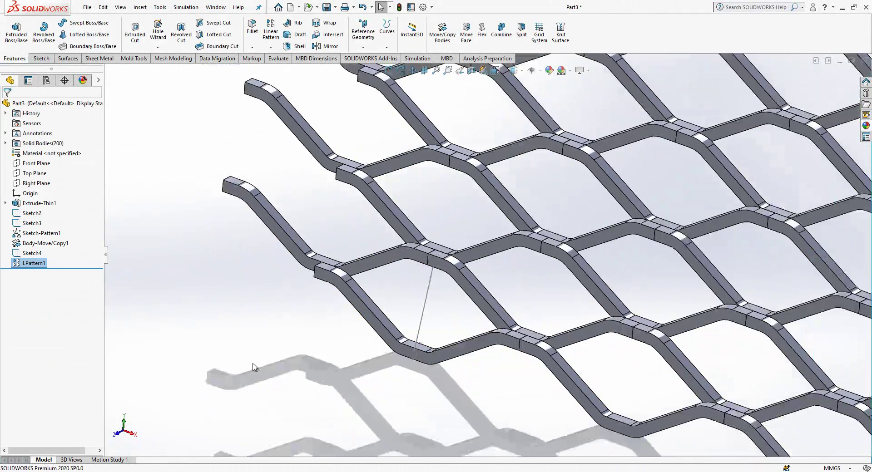
{"action": "left_click", "coordinate": [5, 143]}
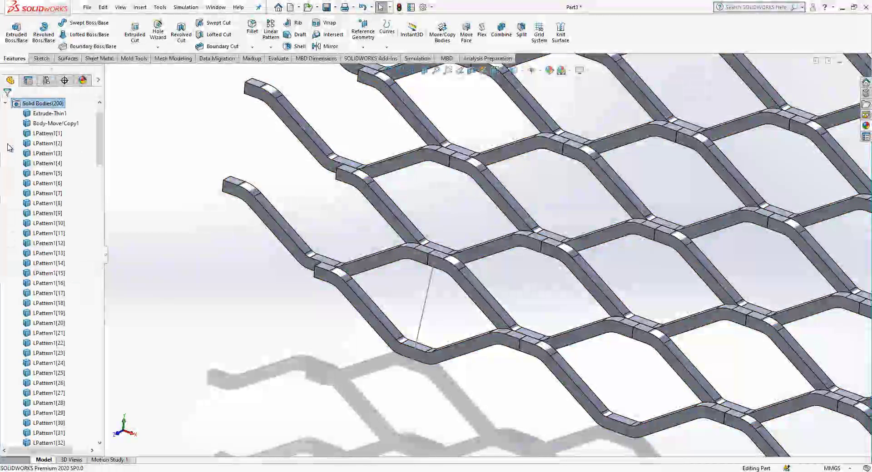
{"action": "left_click", "coordinate": [36, 114]}
{"action": "left_click_drag", "start_coordinate": [99, 118], "coordinate": [93, 382]}
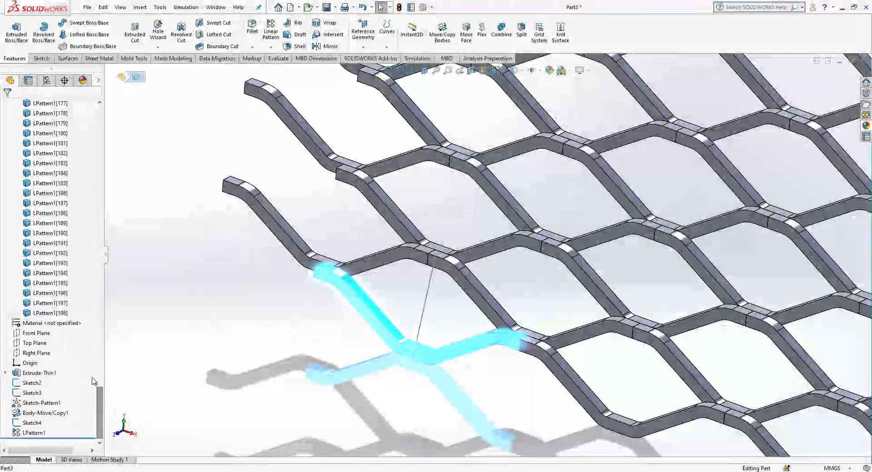
{"action": "left_click", "coordinate": [52, 314], "text": "shift"}
{"action": "left_click", "coordinate": [51, 313], "text": "ctrl"}
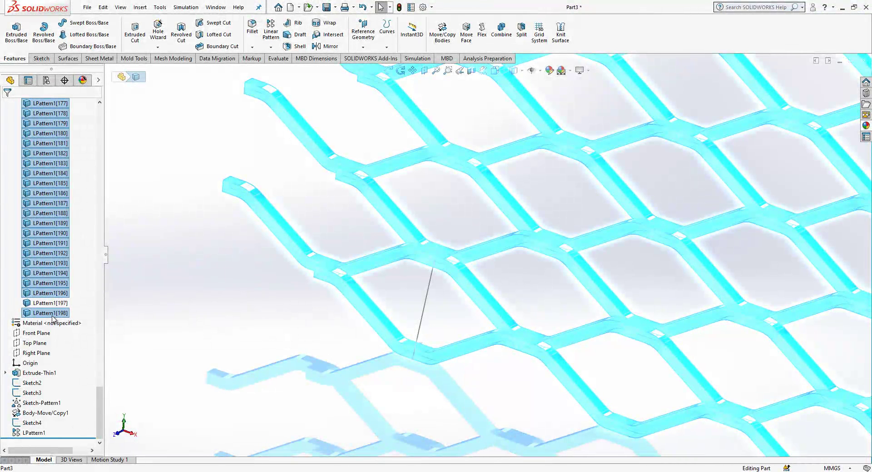
{"action": "left_click", "coordinate": [51, 303], "text": "ctrl"}
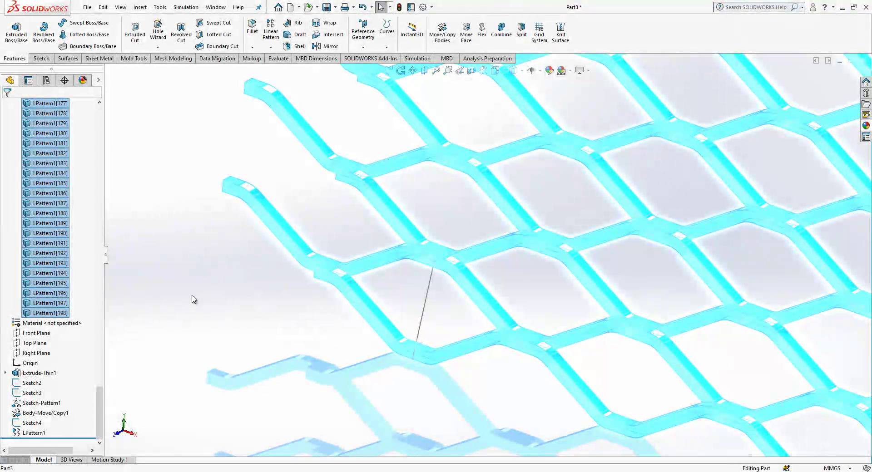
{"action": "left_click", "coordinate": [502, 30]}
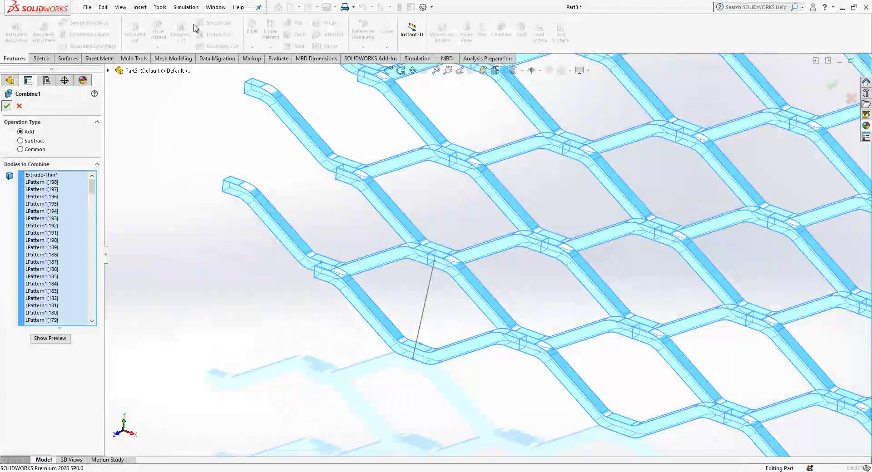
{"action": "left_click", "coordinate": [140, 7]}
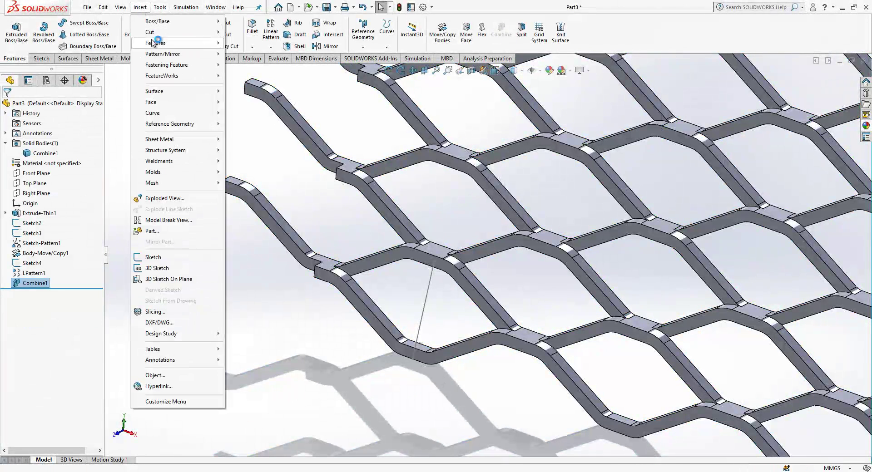
Step: Hide the connecting sketch line and the leftover Sketch2 on the strip
{"action": "mouse_move", "coordinate": [157, 46]}
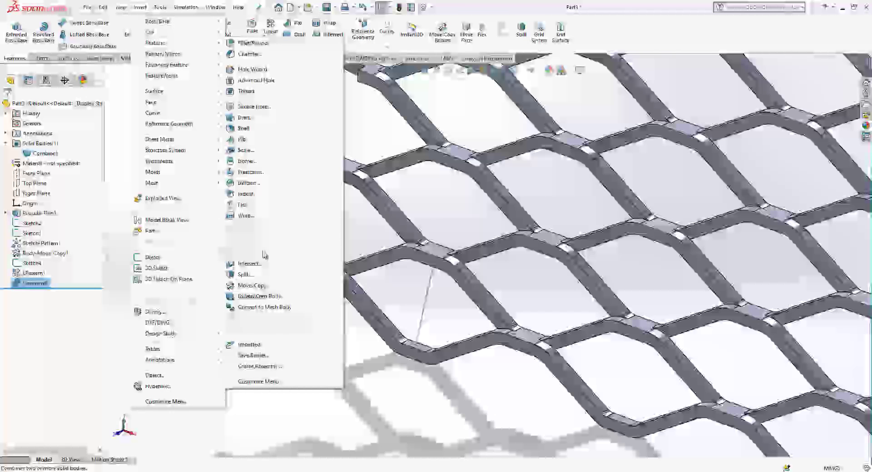
{"action": "left_click", "coordinate": [410, 442]}
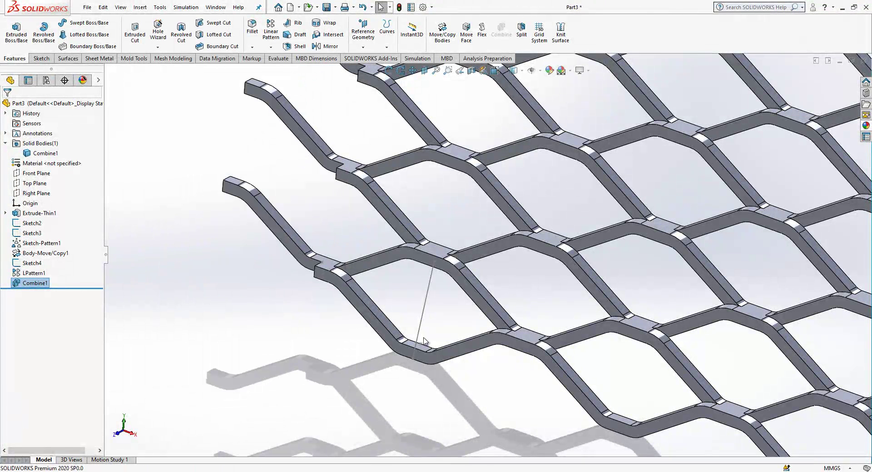
{"action": "left_click", "coordinate": [426, 304]}
{"action": "left_click", "coordinate": [462, 274]}
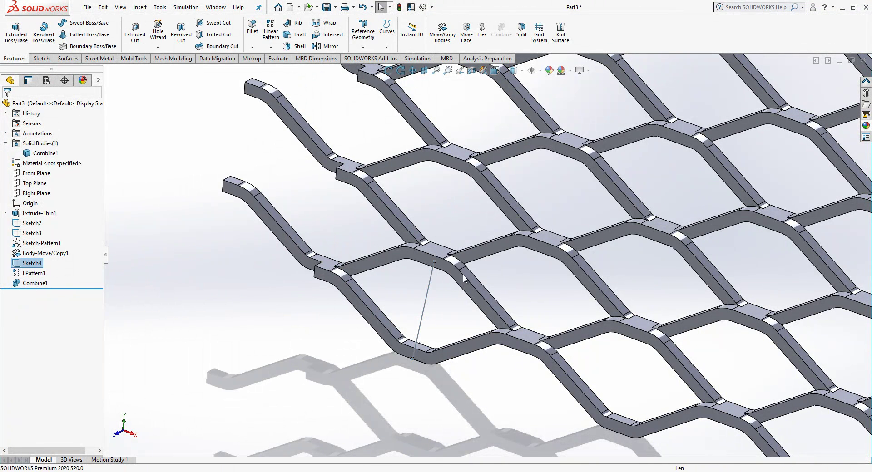
{"action": "left_click", "coordinate": [425, 348]}
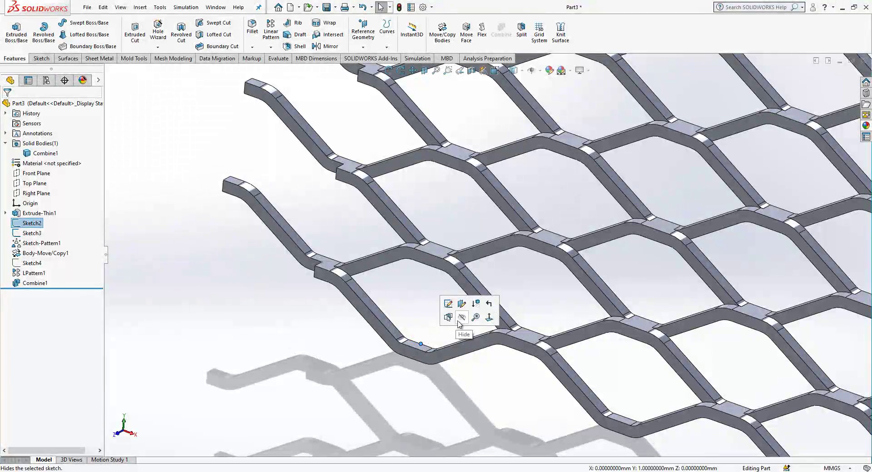
{"action": "left_click", "coordinate": [126, 258]}
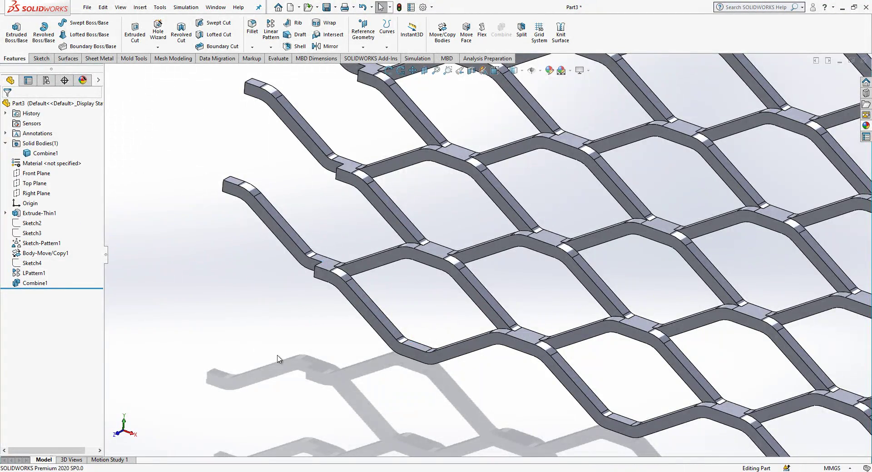